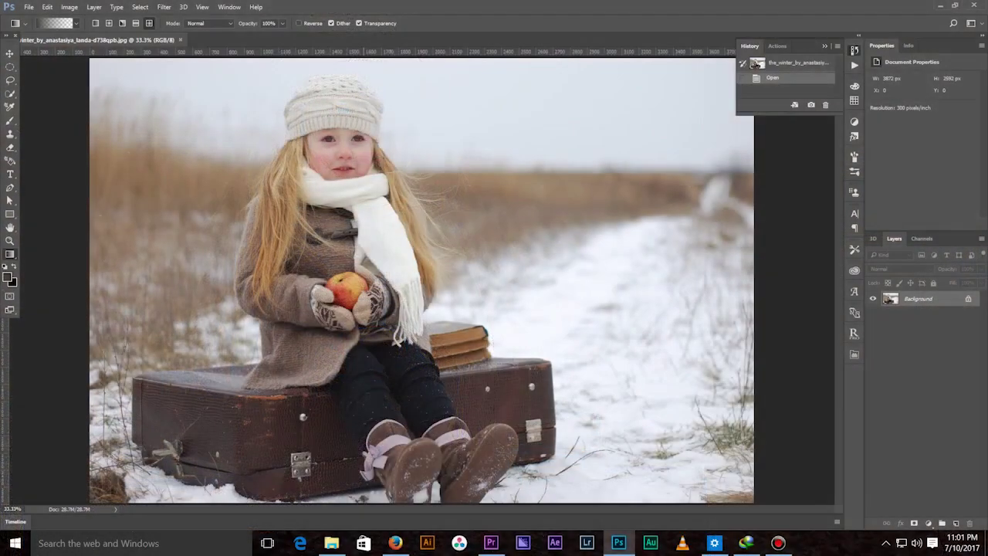
Fit the winter portrait on screen with Ctrl+0 and launch Filter > Camera Raw Filter.
{"action": "key", "text": "ctrl+0"}
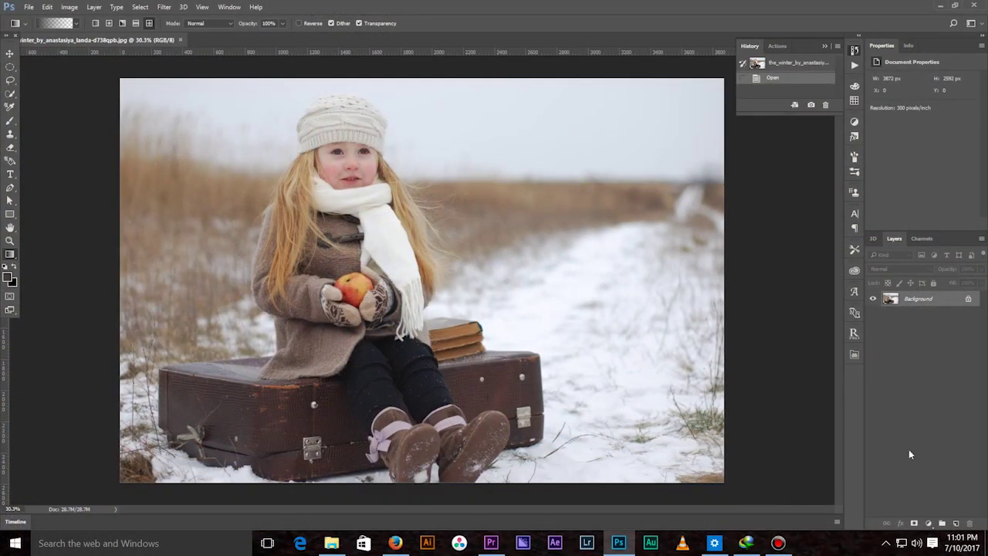
{"action": "left_click", "coordinate": [929, 525]}
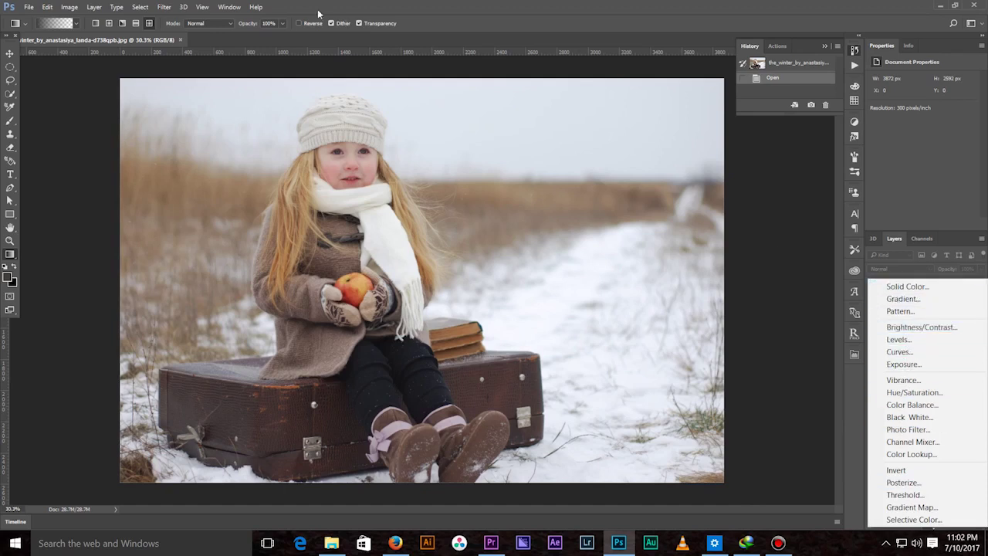
{"action": "left_click", "coordinate": [169, 8]}
{"action": "left_click", "coordinate": [165, 7]}
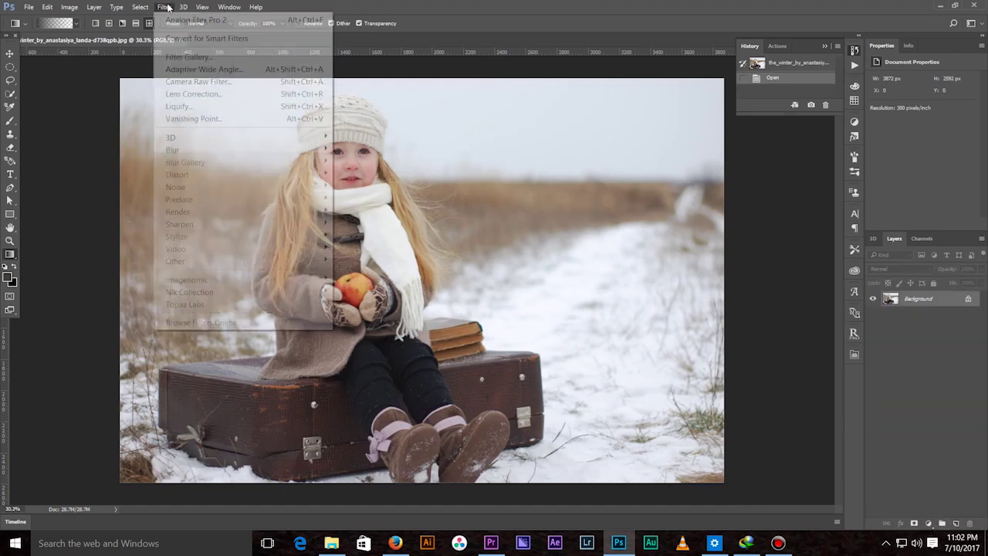
{"action": "left_click", "coordinate": [196, 81]}
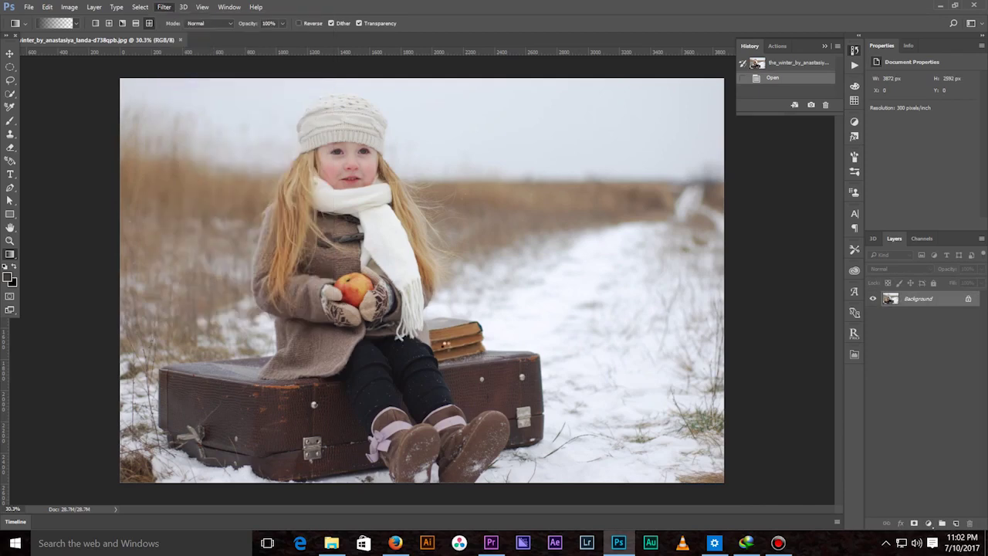
Apply a Camera Raw grade: Temperature +10, Tint −13, Contrast +38, Clarity +10.
{"action": "left_click_drag", "start_coordinate": [911, 148], "coordinate": [905, 167]}
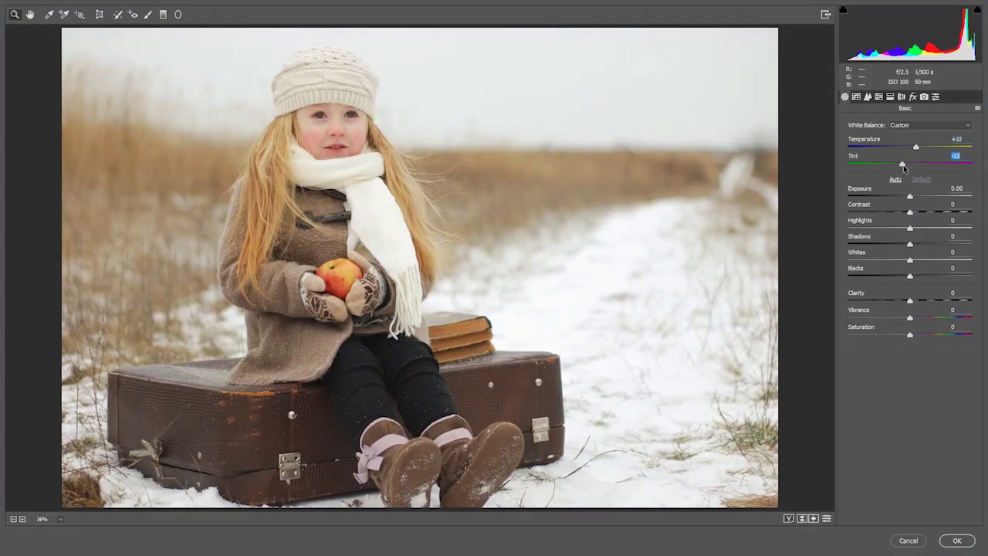
{"action": "left_click", "coordinate": [911, 196]}
{"action": "mouse_move", "coordinate": [913, 217]}
{"action": "left_mouse_down"}
{"action": "mouse_move", "coordinate": [937, 217]}
{"action": "mouse_move", "coordinate": [887, 232]}
{"action": "mouse_move", "coordinate": [920, 245]}
{"action": "mouse_move", "coordinate": [902, 276]}
{"action": "left_mouse_up"}
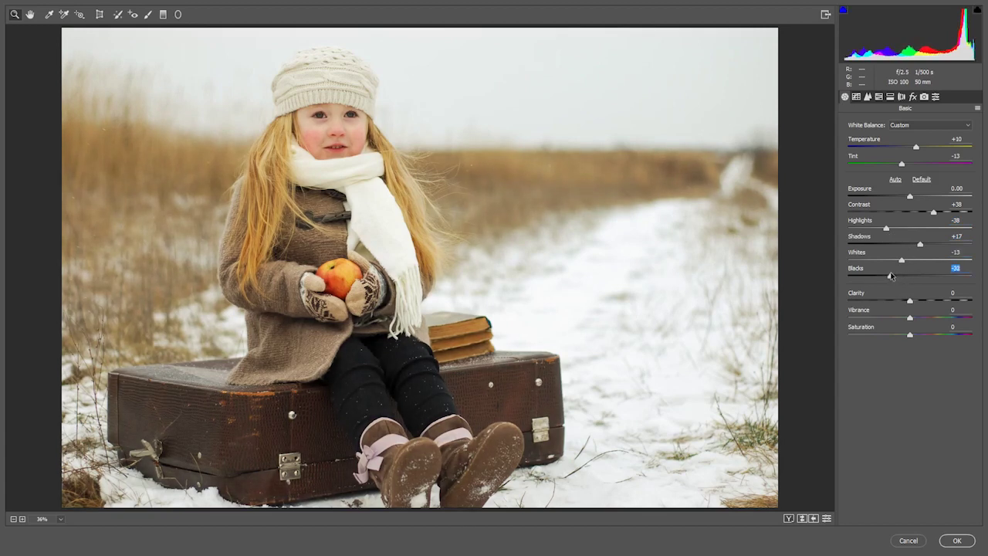
{"action": "left_click_drag", "start_coordinate": [911, 302], "coordinate": [916, 301]}
{"action": "left_click_drag", "start_coordinate": [911, 336], "coordinate": [913, 337]}
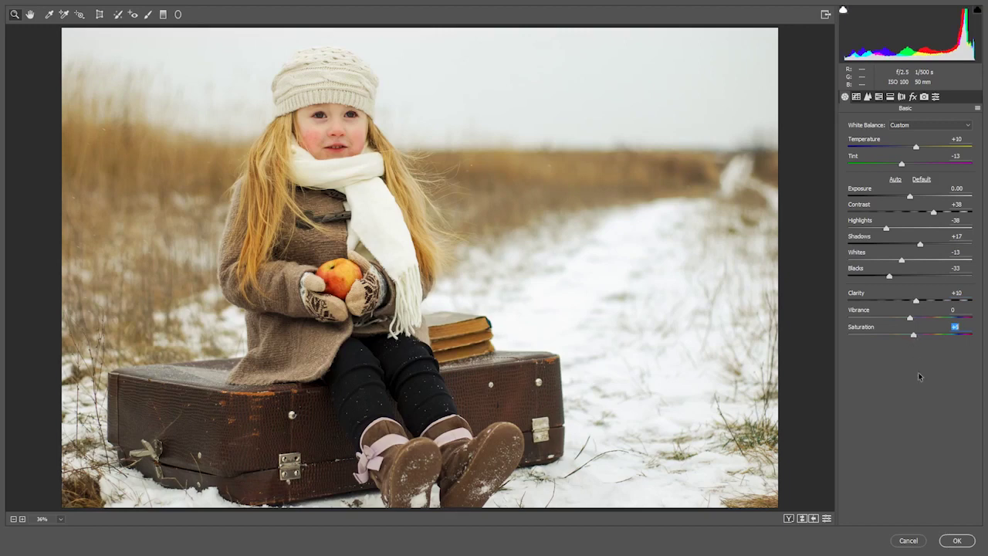
{"action": "left_click", "coordinate": [947, 543]}
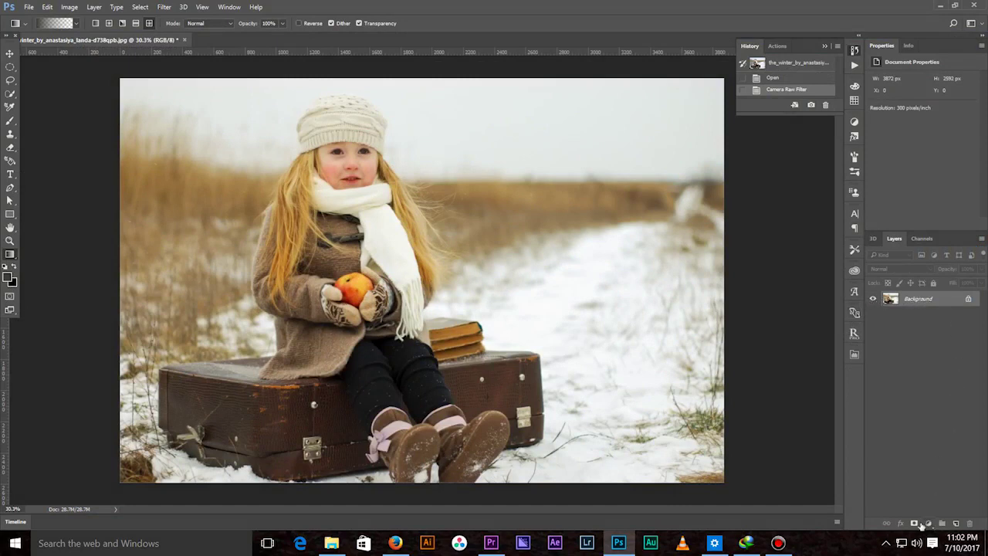
Add a Levels adjustment layer with the black input set to 28.
{"action": "left_click", "coordinate": [930, 524]}
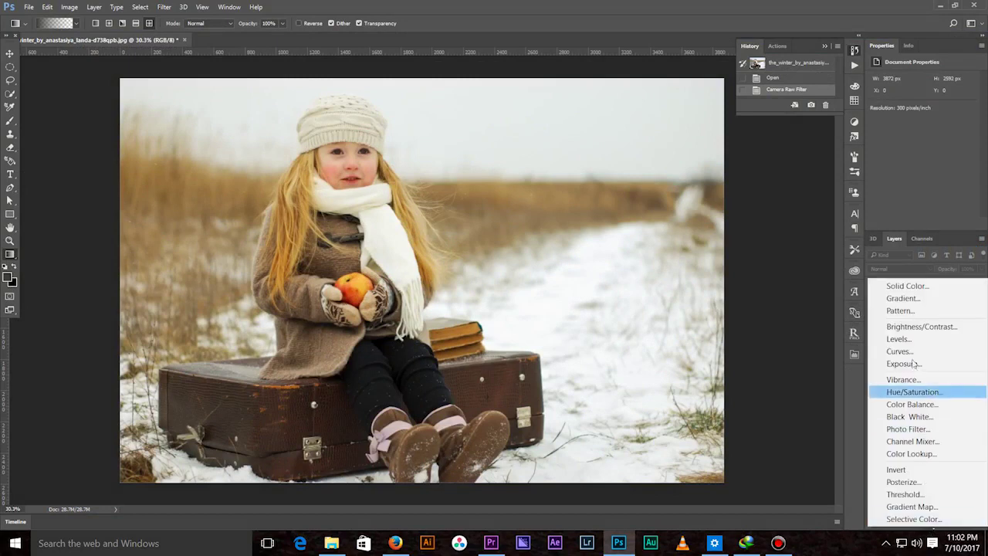
{"action": "left_click", "coordinate": [899, 339]}
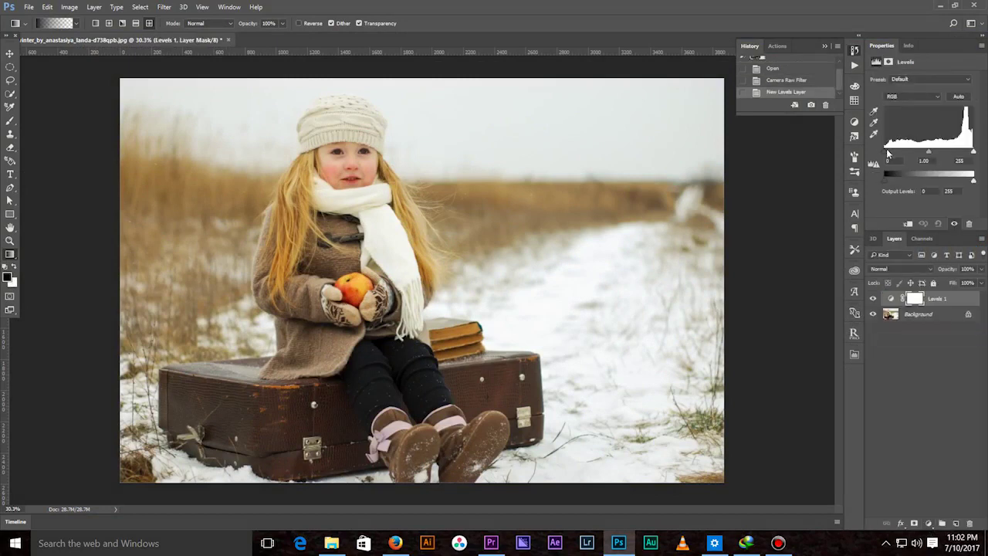
{"action": "left_click_drag", "start_coordinate": [887, 151], "coordinate": [895, 153]}
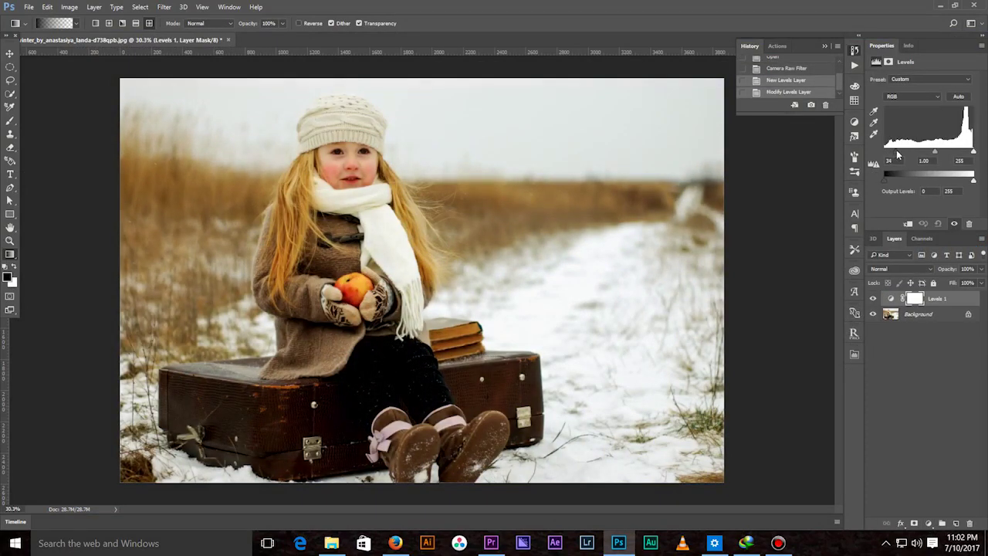
{"action": "left_click_drag", "start_coordinate": [898, 154], "coordinate": [889, 153]}
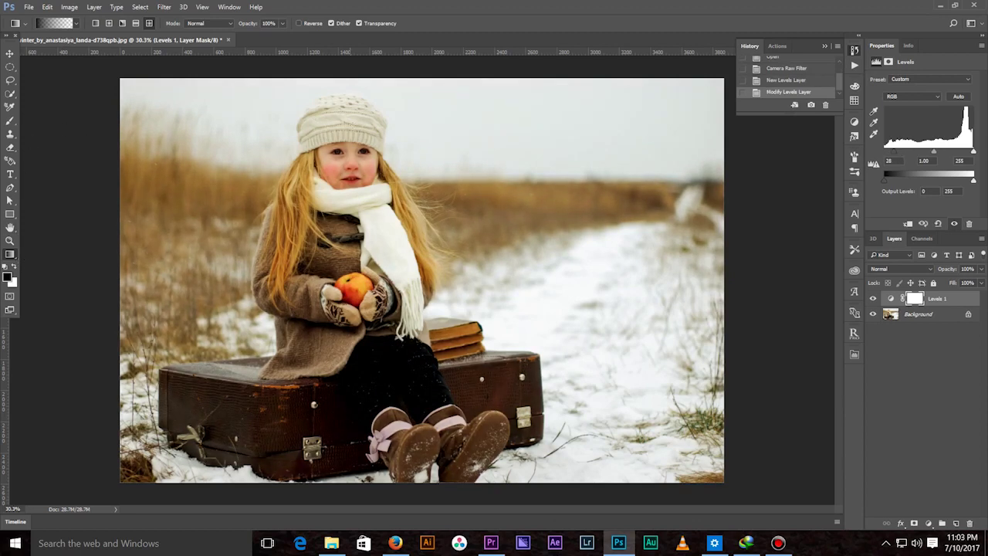
Mask Levels 1 with a top-to-bottom linear gradient and compare the result.
{"action": "left_click", "coordinate": [95, 24]}
{"action": "left_click_drag", "start_coordinate": [383, 142], "coordinate": [381, 332]}
{"action": "left_click_drag", "start_coordinate": [366, 161], "coordinate": [378, 414]}
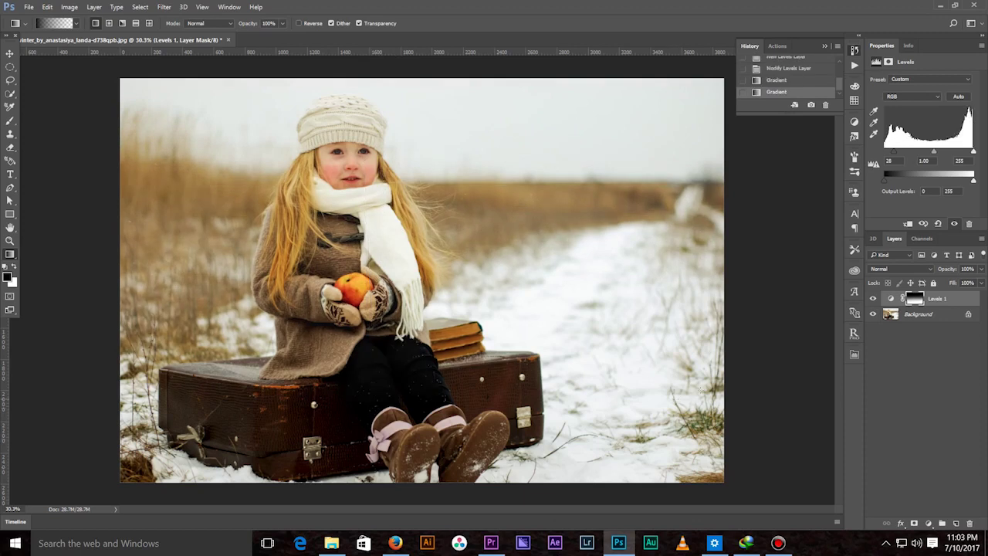
{"action": "left_click", "coordinate": [873, 299]}
{"action": "left_click", "coordinate": [873, 299]}
Add a Gradient Map adjustment layer, then delete it again.
{"action": "left_click", "coordinate": [928, 524]}
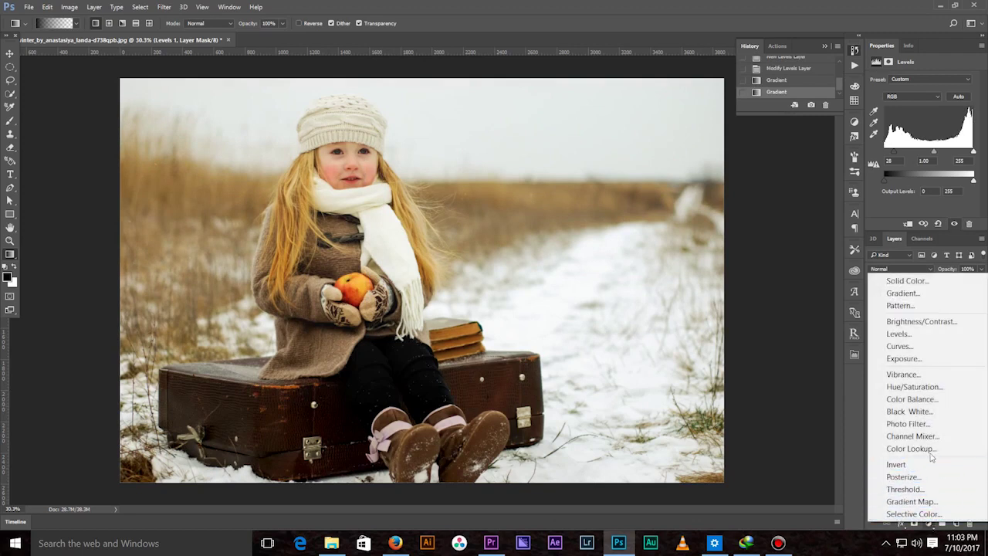
{"action": "left_click", "coordinate": [915, 502]}
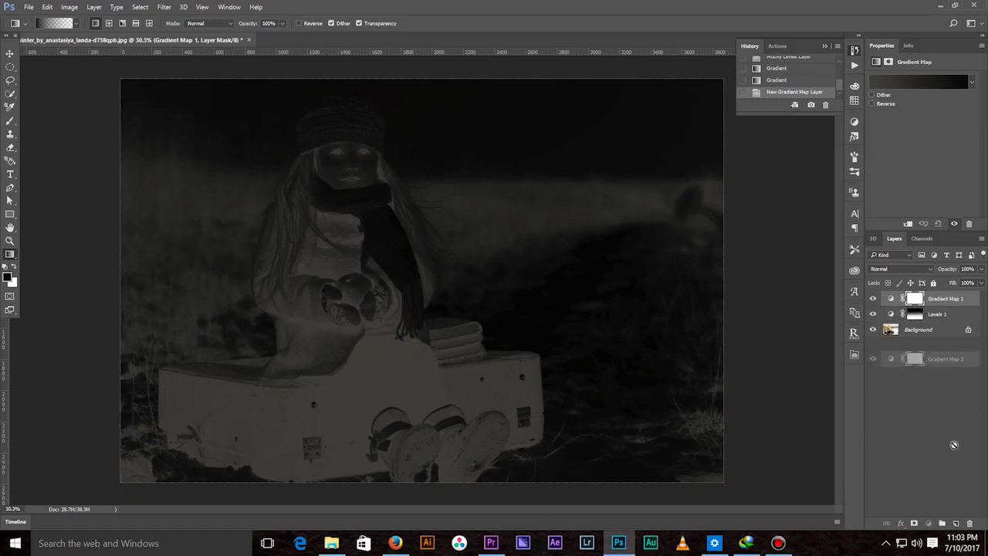
{"action": "left_click_drag", "start_coordinate": [940, 300], "coordinate": [970, 524]}
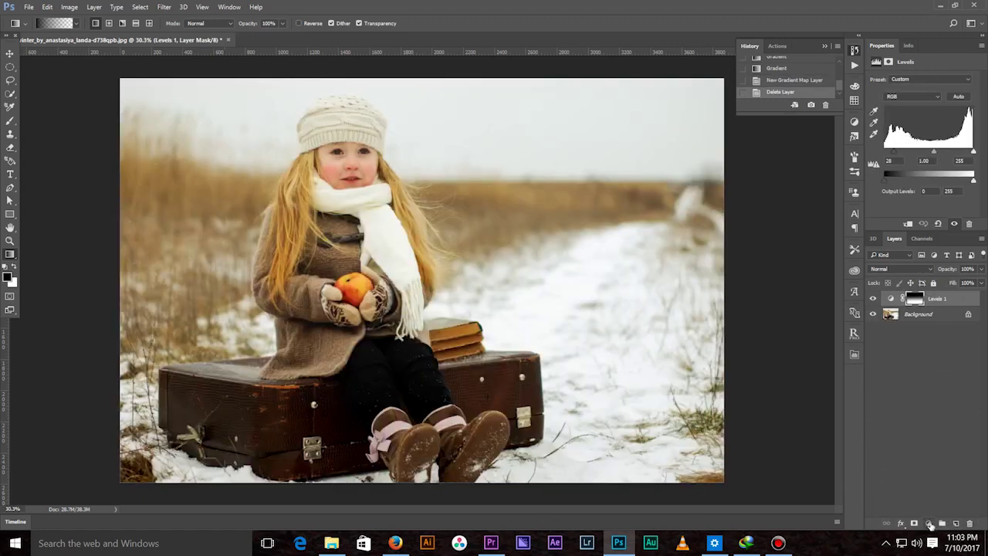
Add a Color Balance layer with midtones set to −7, +11 and +20.
{"action": "left_click", "coordinate": [927, 523]}
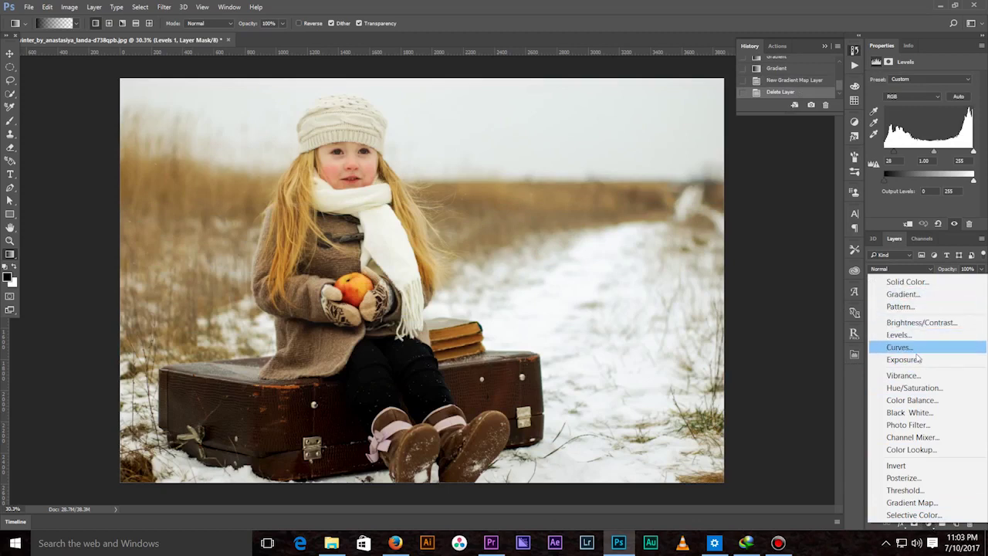
{"action": "left_click", "coordinate": [915, 400]}
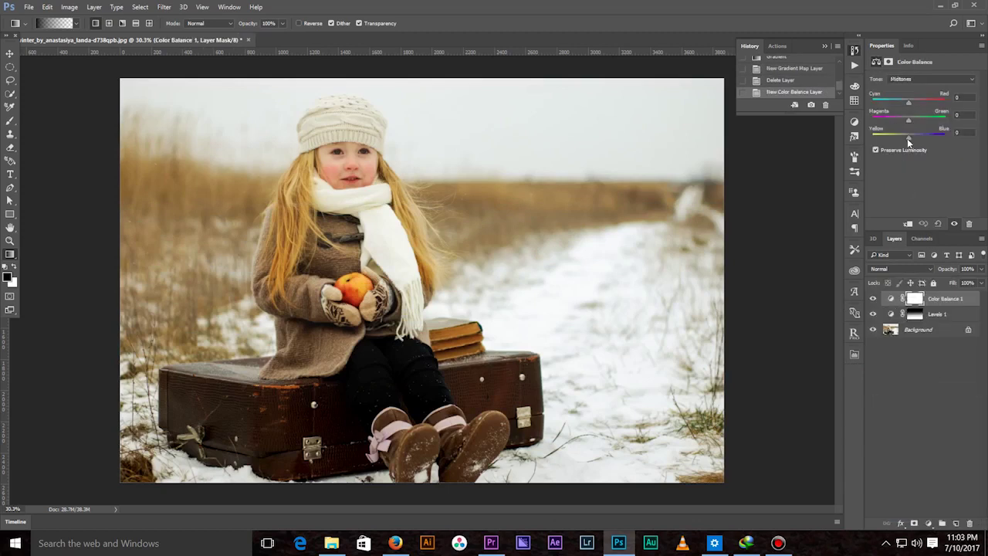
{"action": "mouse_move", "coordinate": [908, 138]}
{"action": "left_mouse_down"}
{"action": "mouse_move", "coordinate": [912, 106]}
{"action": "mouse_move", "coordinate": [905, 120]}
{"action": "left_mouse_up"}
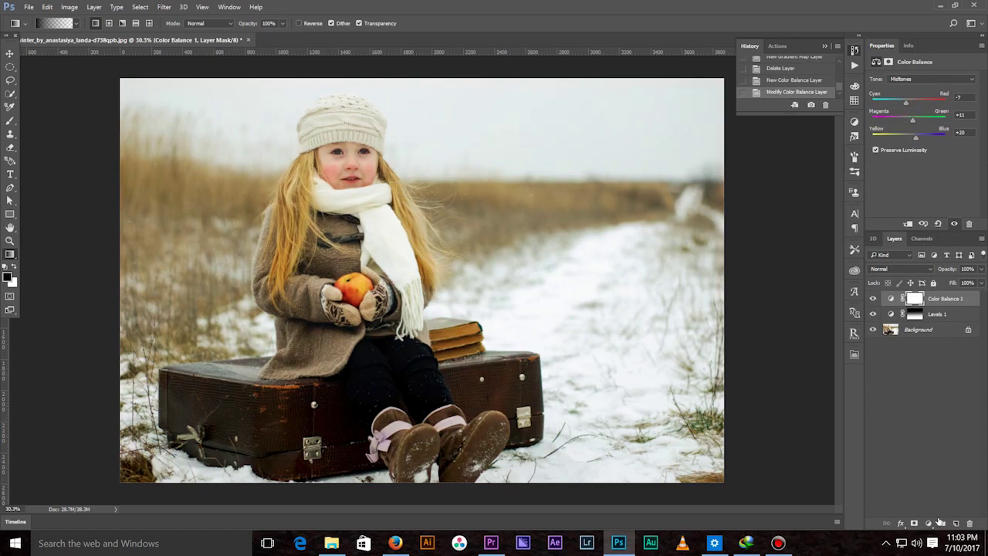
Discard a trial Gradient Map and stamp all visible layers into a new Layer 1.
{"action": "left_click", "coordinate": [929, 524]}
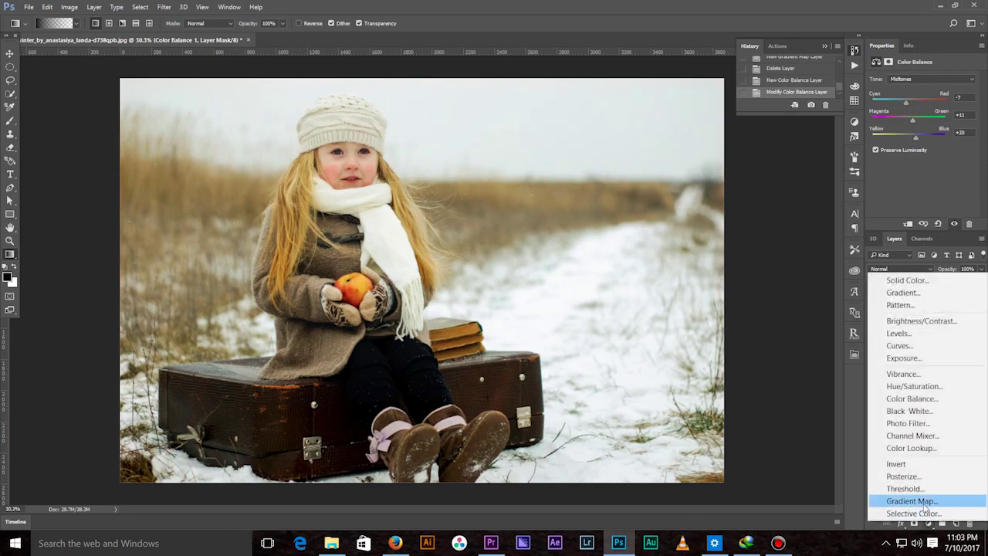
{"action": "left_click", "coordinate": [911, 501]}
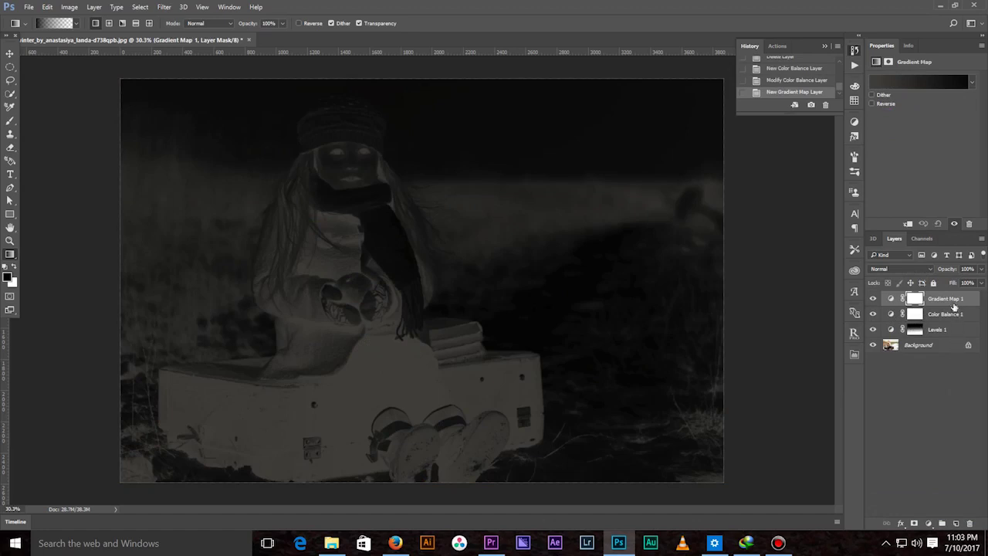
{"action": "left_click", "coordinate": [970, 523]}
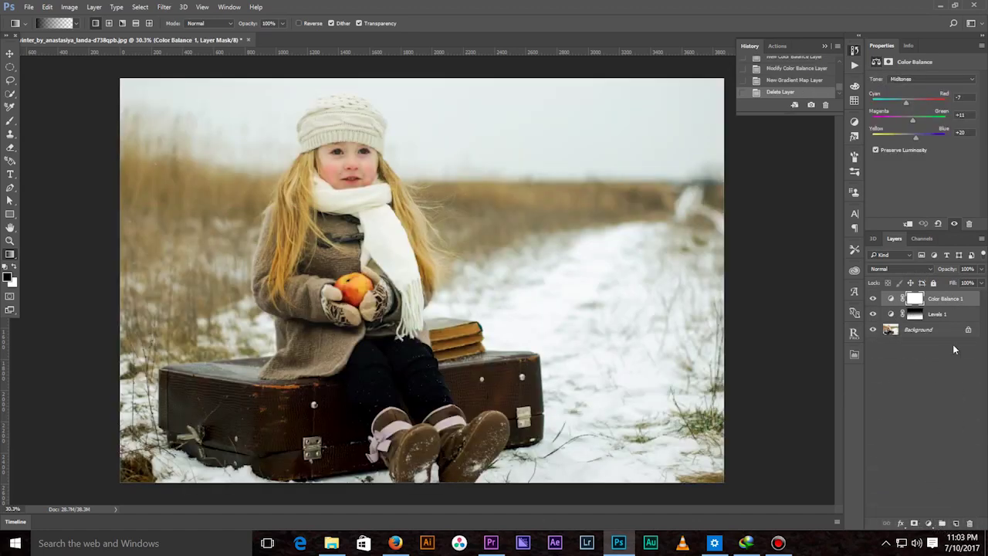
{"action": "key", "text": "ctrl+shift+alt+e"}
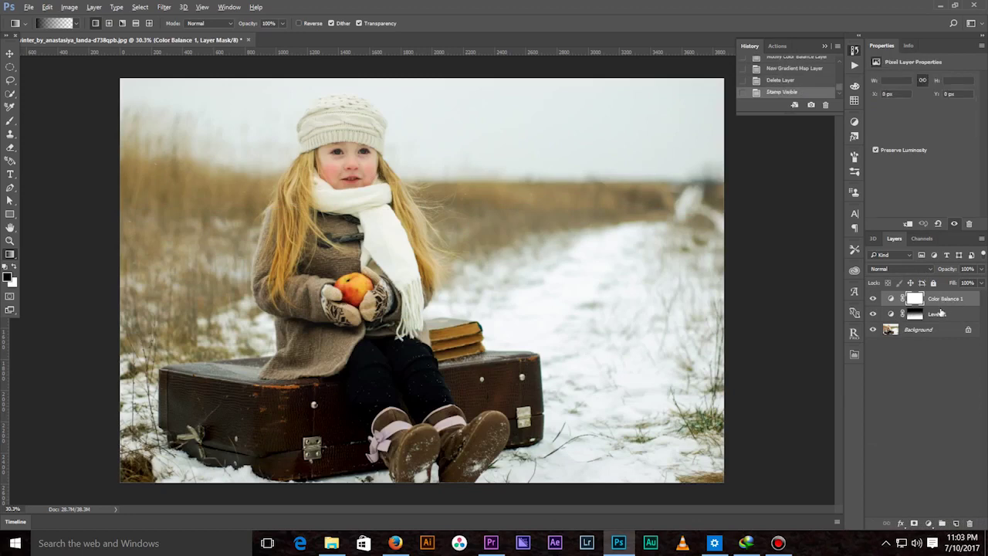
Add a black-to-white Gradient Map above Layer 1 at 43% opacity.
{"action": "left_click", "coordinate": [928, 524]}
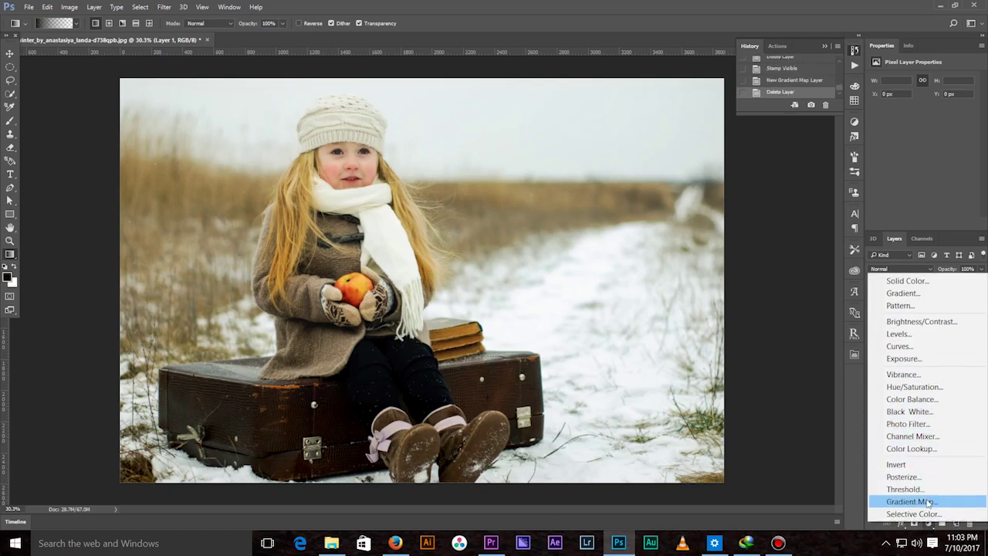
{"action": "left_click", "coordinate": [928, 502]}
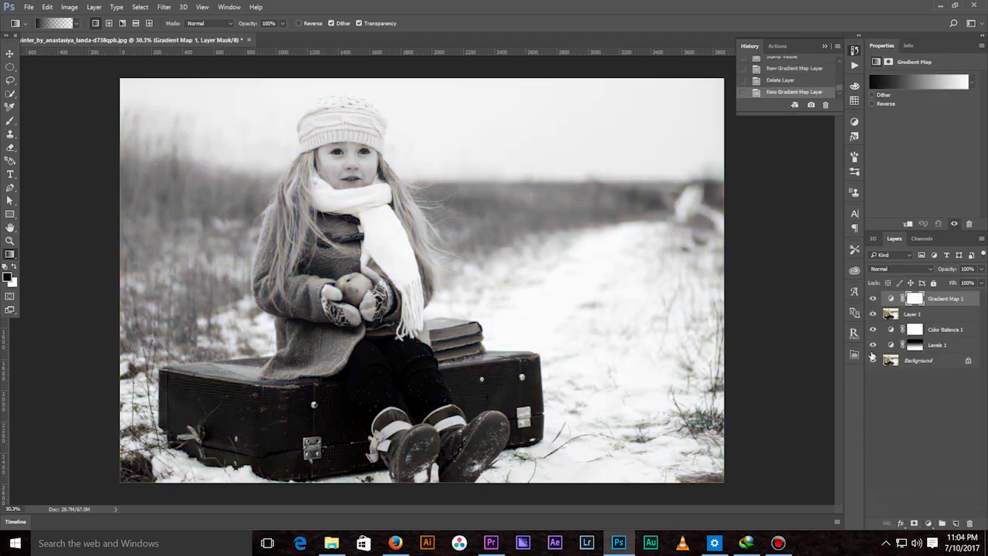
{"action": "left_click", "coordinate": [983, 270]}
{"action": "left_click_drag", "start_coordinate": [979, 285], "coordinate": [953, 286]}
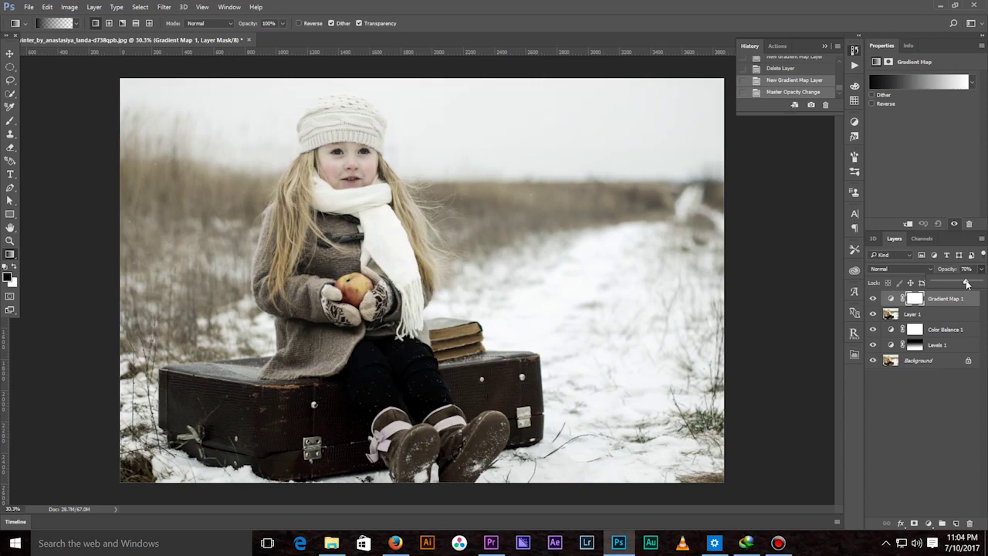
{"action": "left_click_drag", "start_coordinate": [965, 284], "coordinate": [953, 284]}
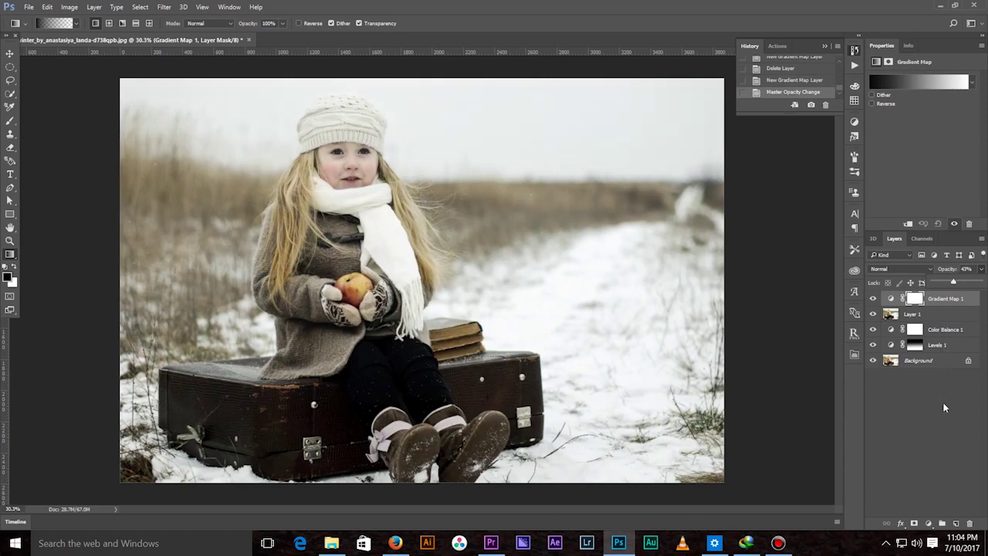
{"action": "left_click", "coordinate": [393, 45]}
{"action": "scroll", "coordinate": [353, 243], "scroll_direction": "up", "scroll_amount": 1}
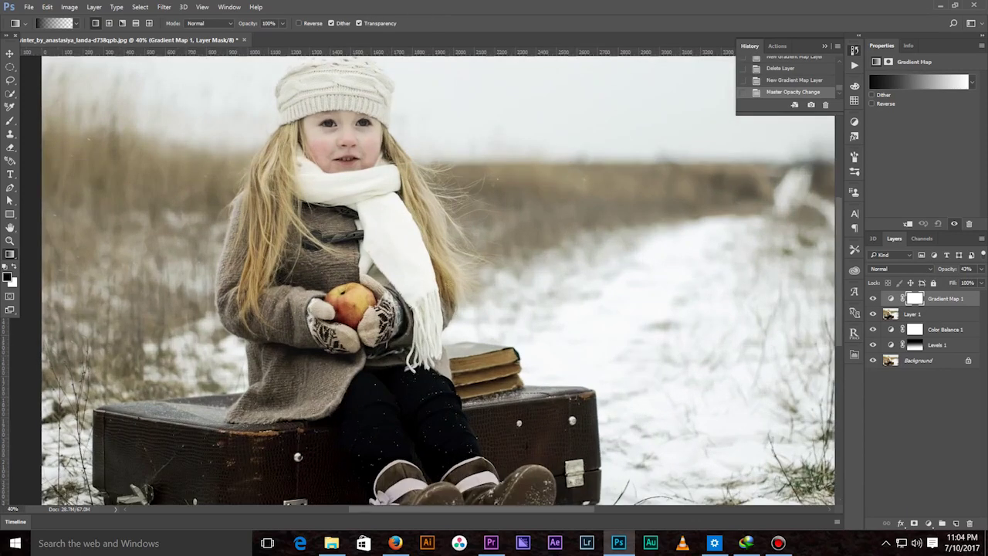
{"action": "scroll", "coordinate": [584, 371], "scroll_direction": "down", "scroll_amount": 1}
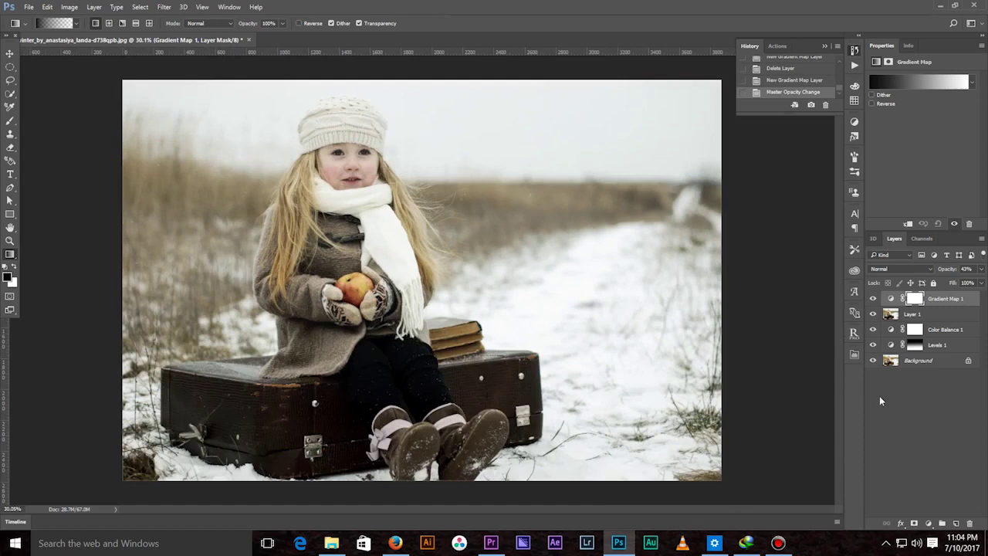
{"action": "left_click", "coordinate": [929, 524]}
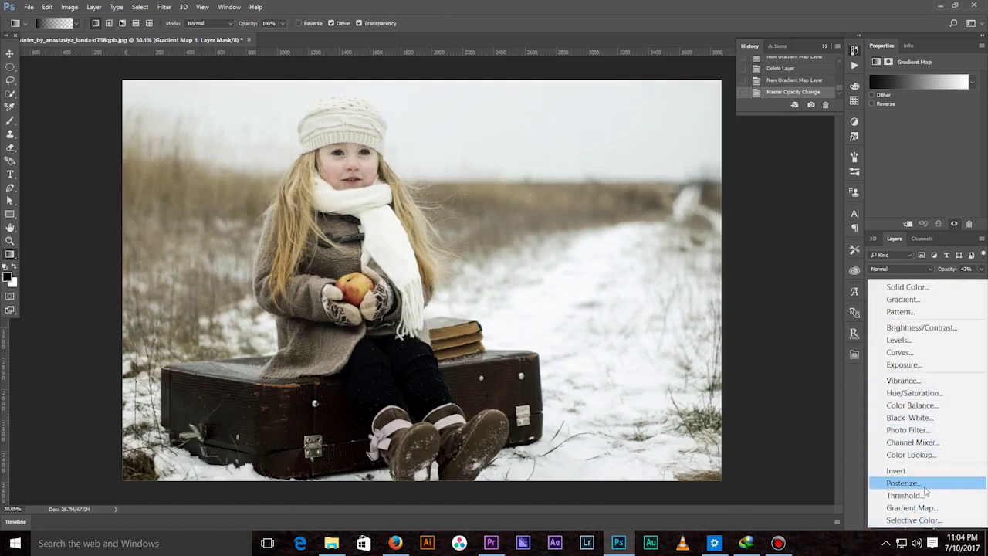
Add a Color Lookup layer using the FoggyNight.3DL LUT at 29% opacity.
{"action": "left_click", "coordinate": [913, 455]}
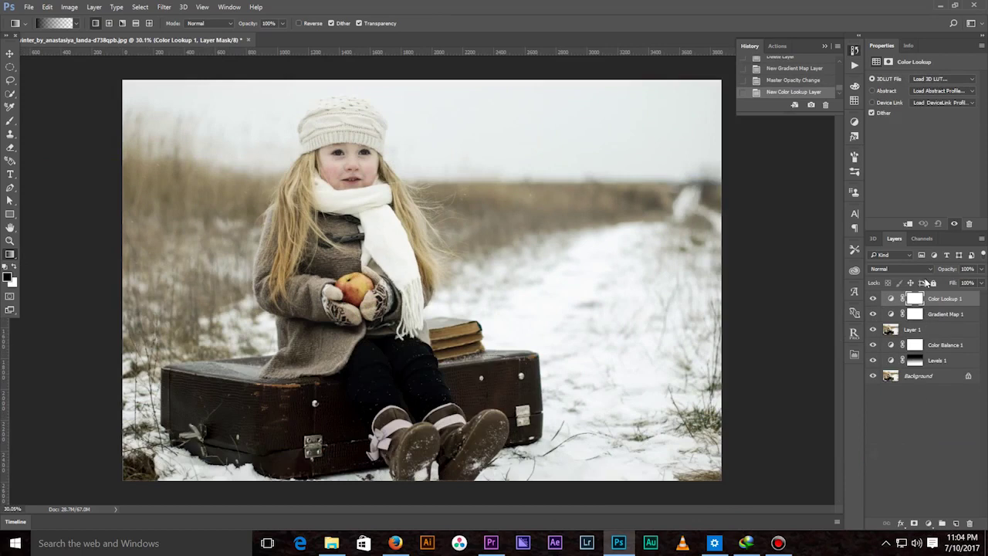
{"action": "left_click", "coordinate": [921, 80]}
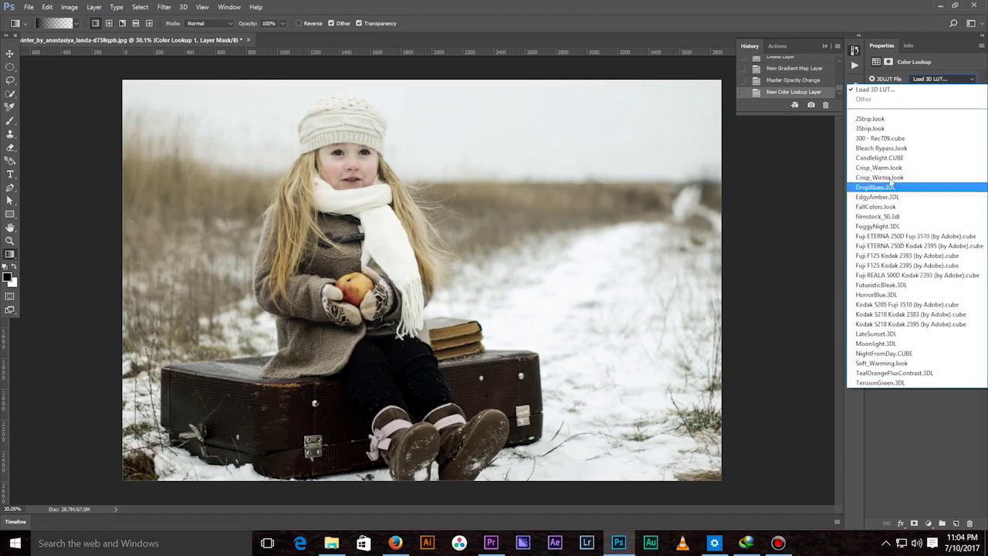
{"action": "left_click", "coordinate": [884, 158]}
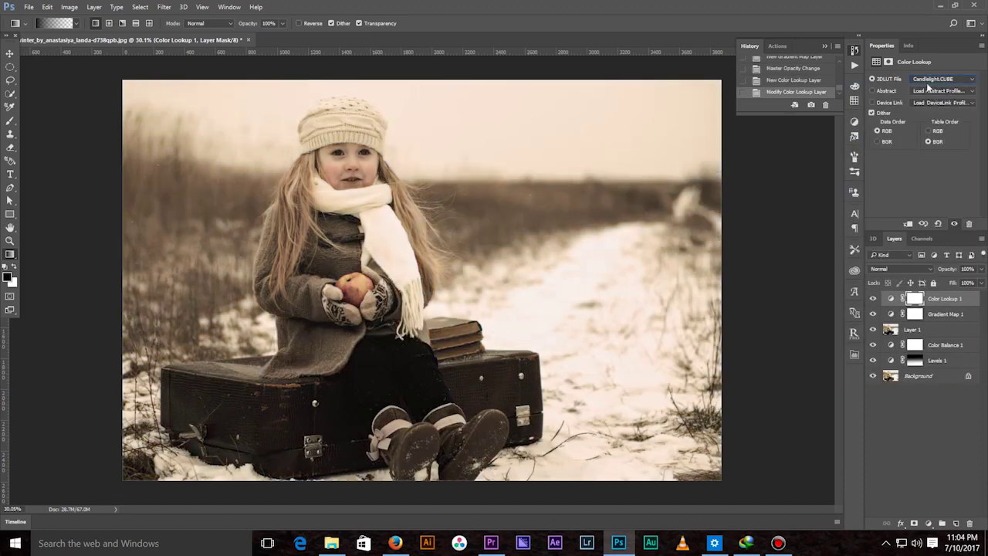
{"action": "scroll", "coordinate": [929, 83], "scroll_direction": "down", "scroll_amount": 1}
{"action": "scroll", "coordinate": [929, 83], "scroll_direction": "down", "scroll_amount": 1}
{"action": "scroll", "coordinate": [928, 83], "scroll_direction": "down", "scroll_amount": 2}
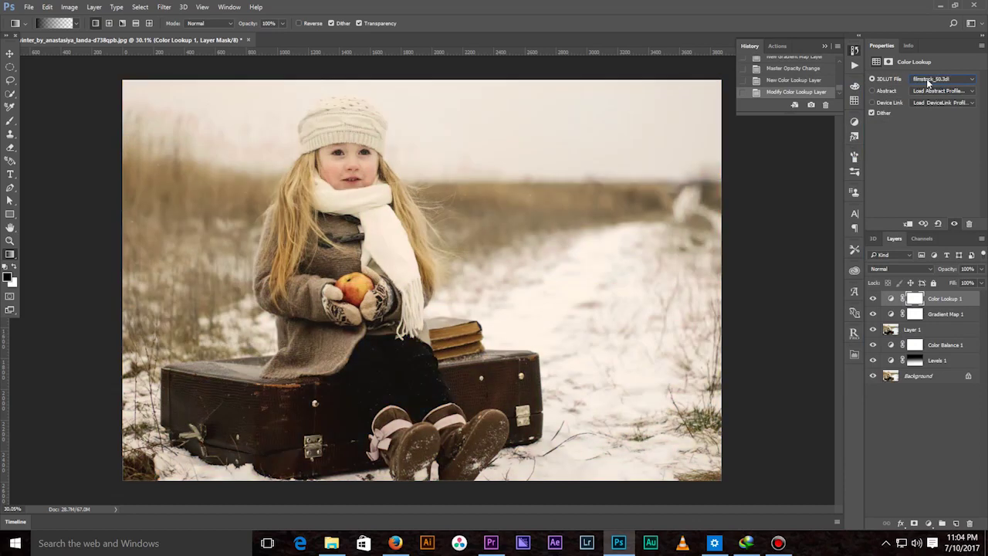
{"action": "scroll", "coordinate": [928, 84], "scroll_direction": "down", "scroll_amount": 3}
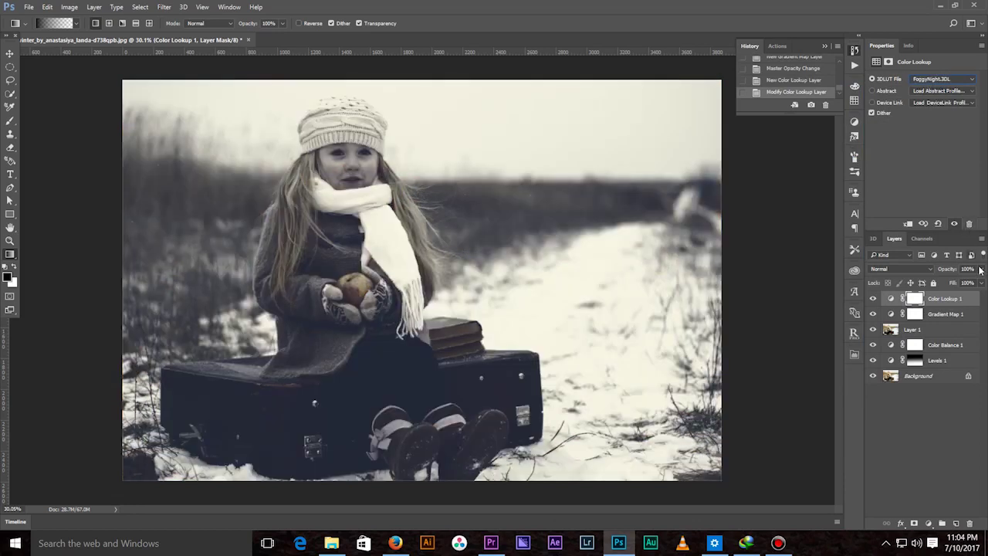
{"action": "left_click_drag", "start_coordinate": [974, 283], "coordinate": [945, 284]}
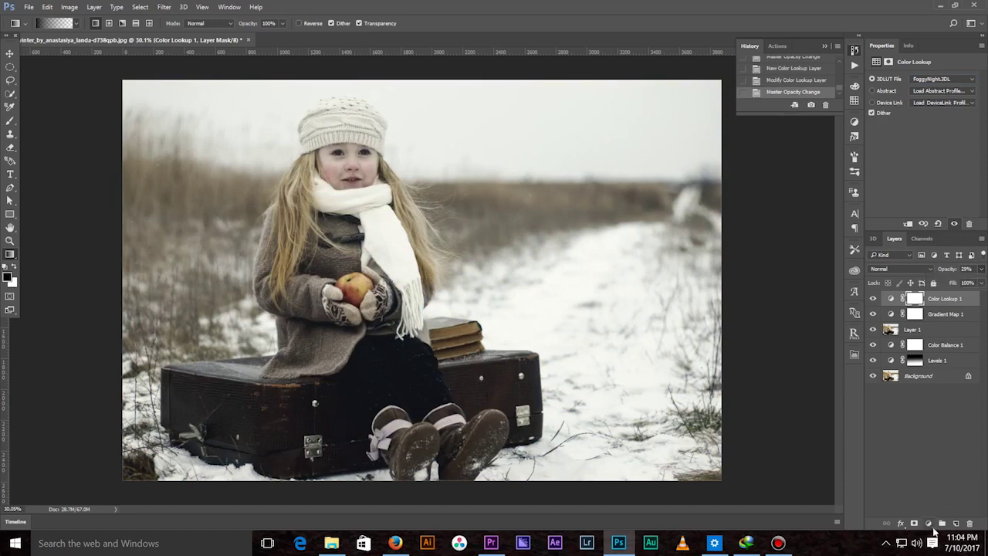
{"action": "left_click", "coordinate": [929, 523]}
Add Color Lookup 2 with the Fuji F125 Kodak 2393 LUT at reduced opacity.
{"action": "left_click", "coordinate": [925, 454]}
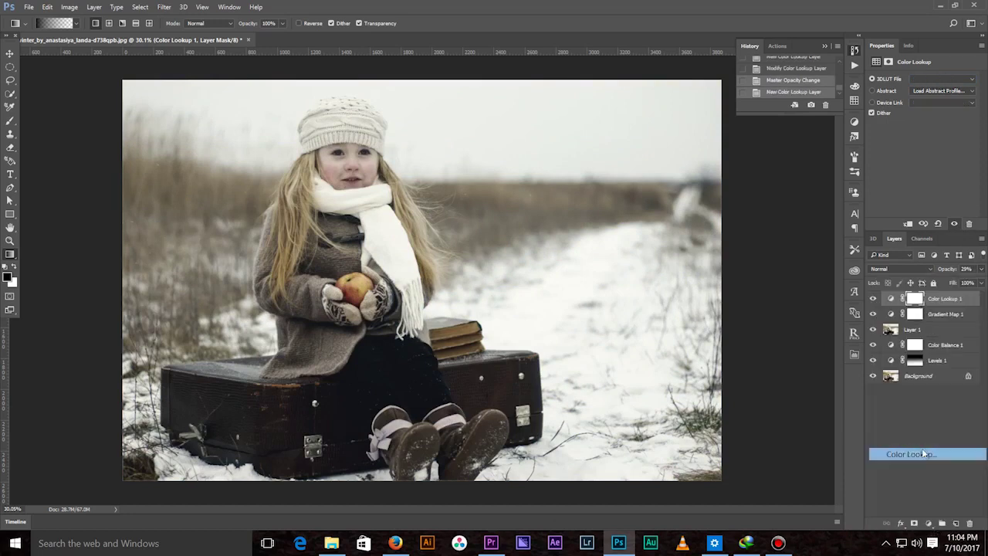
{"action": "left_click", "coordinate": [931, 81]}
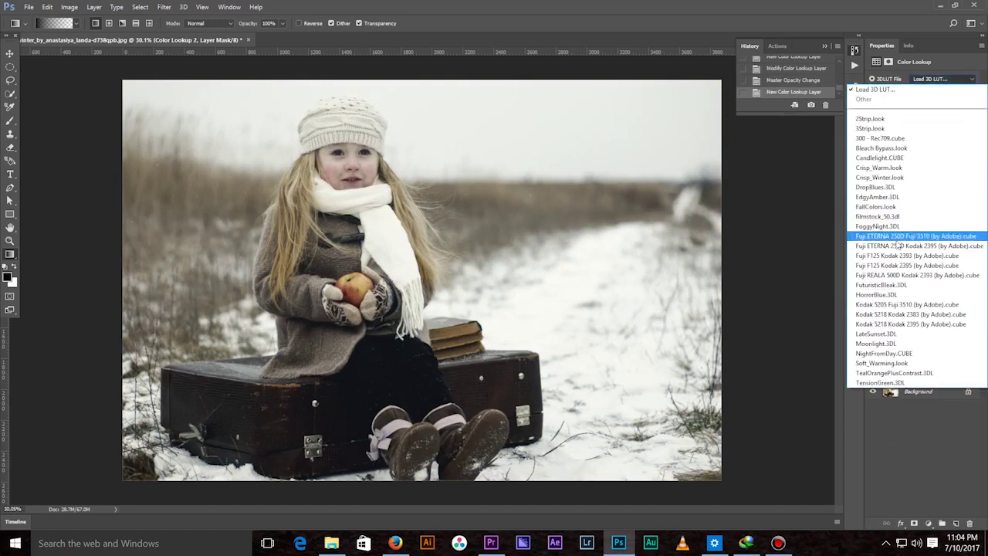
{"action": "left_click", "coordinate": [897, 241]}
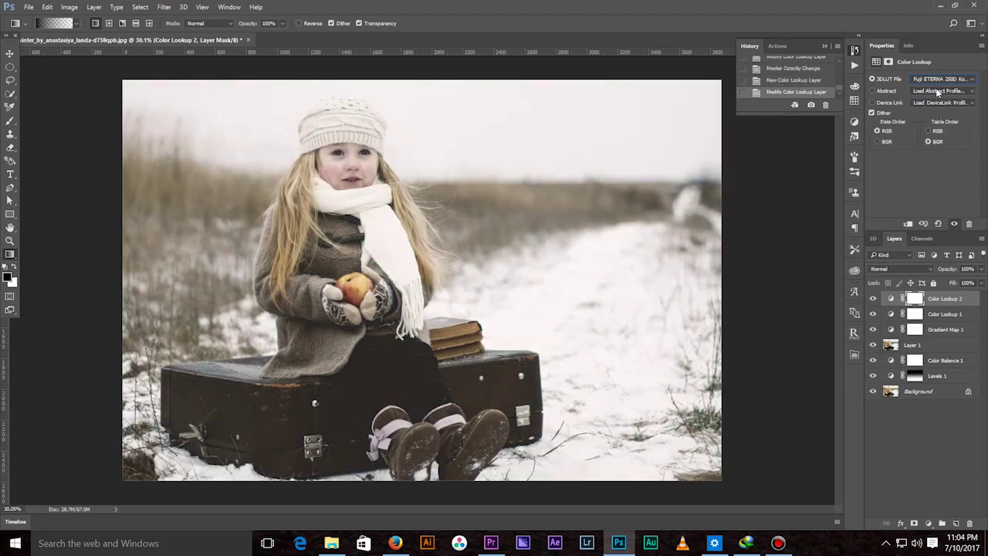
{"action": "key", "text": "Down"}
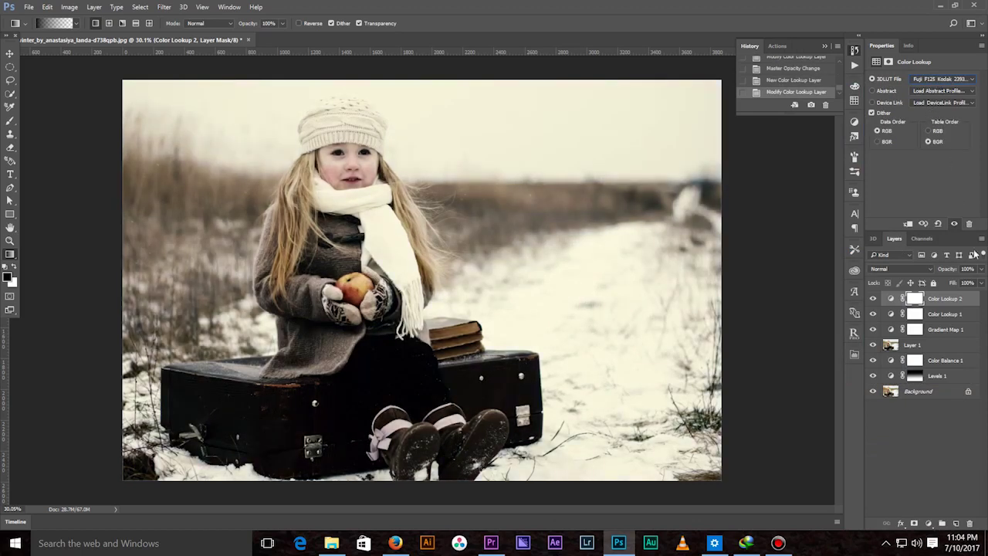
{"action": "left_click", "coordinate": [978, 268]}
{"action": "left_click_drag", "start_coordinate": [975, 282], "coordinate": [964, 284]}
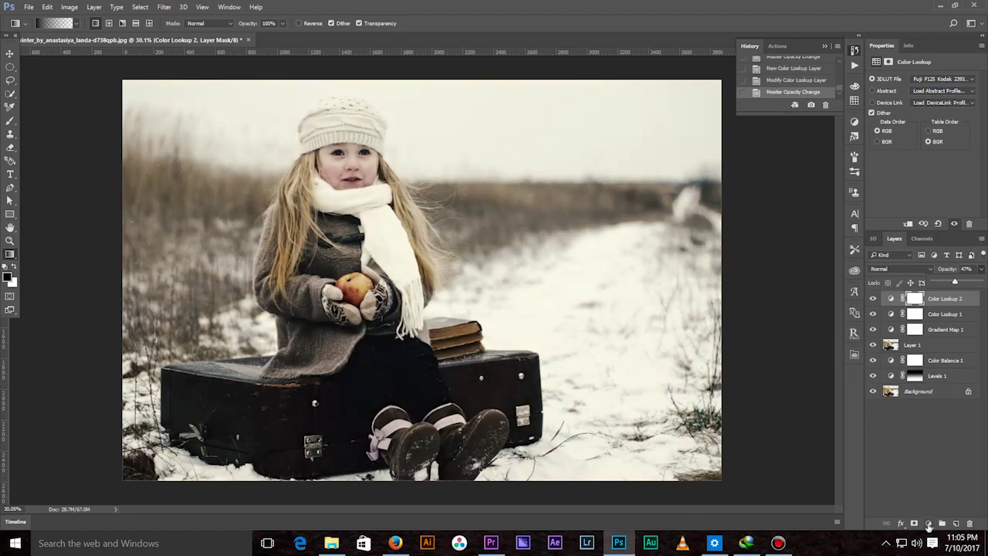
Add Color Lookup 3 using the LateSunset.3DL LUT, faded to about 22% opacity.
{"action": "left_click", "coordinate": [929, 524]}
{"action": "left_click", "coordinate": [911, 451]}
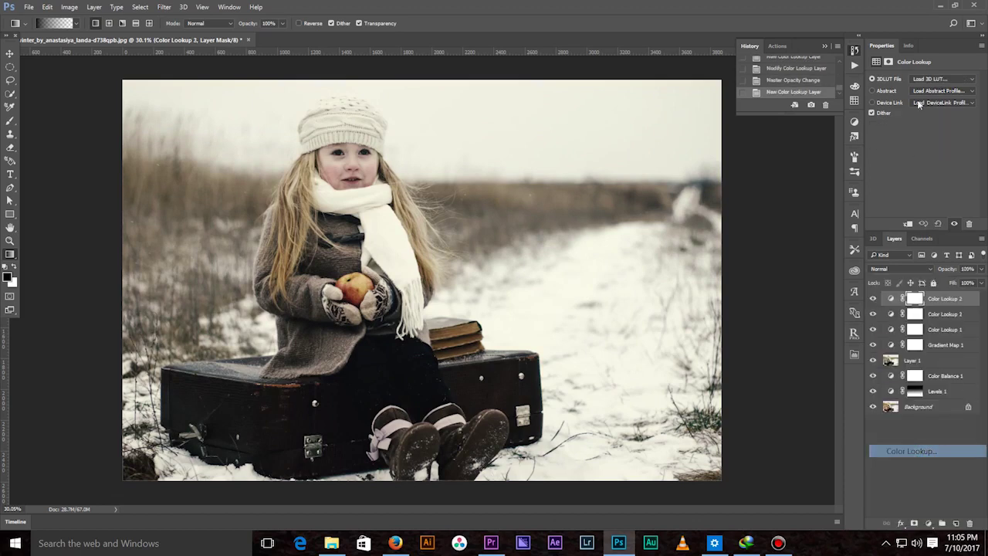
{"action": "left_click", "coordinate": [931, 79]}
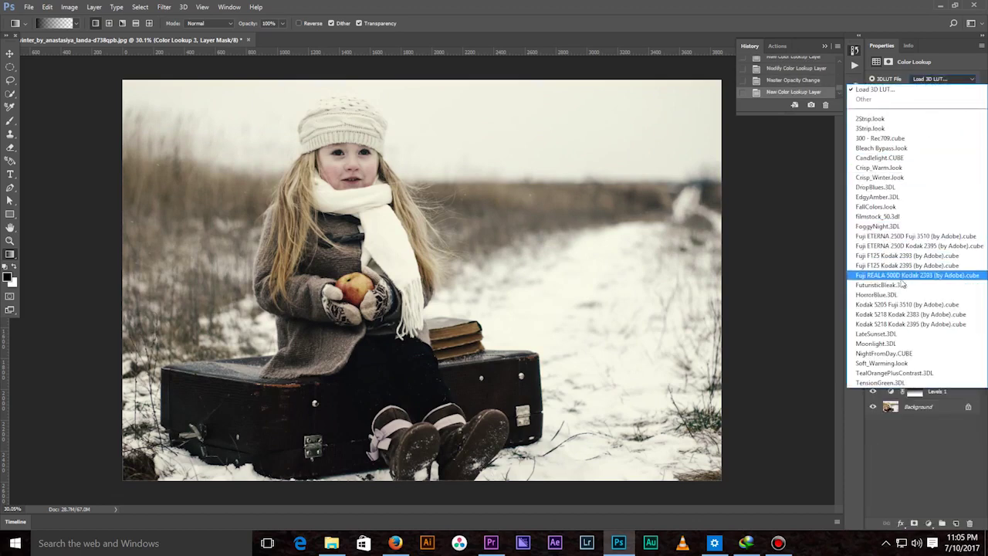
{"action": "left_click", "coordinate": [899, 285]}
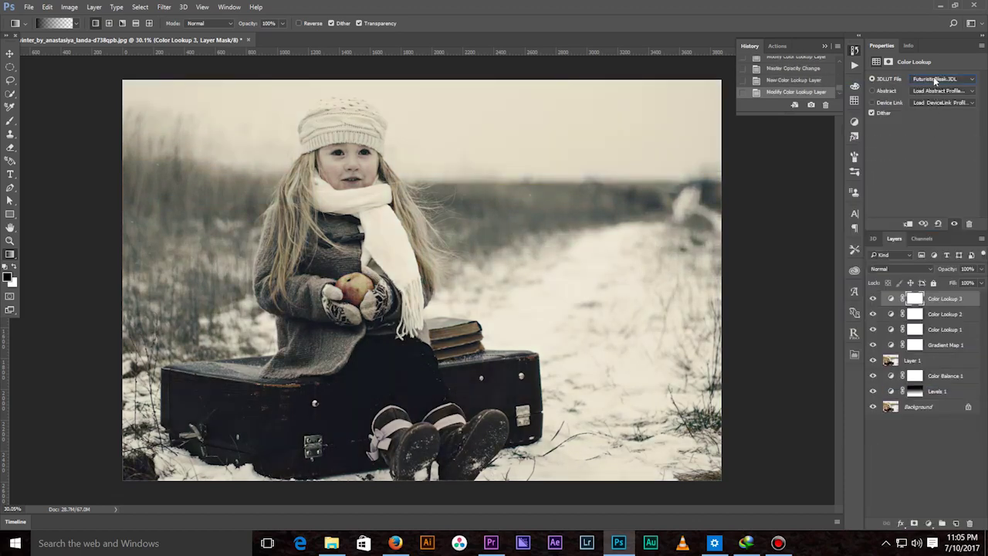
{"action": "key", "text": "Down"}
{"action": "key", "text": "Down"}
{"action": "key", "text": "Down"}
{"action": "key", "text": "Down"}
{"action": "key", "text": "Down"}
{"action": "key", "text": "Up"}
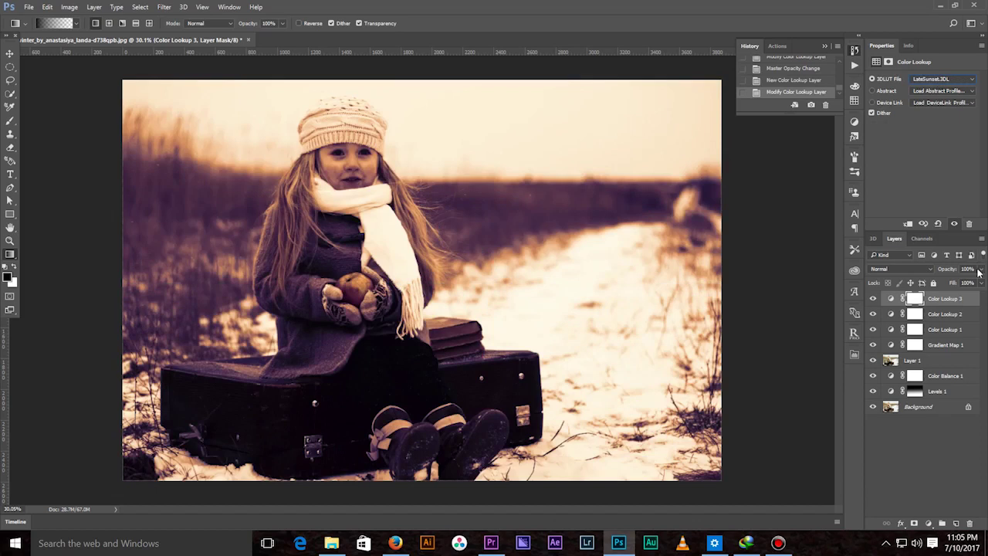
{"action": "left_click", "coordinate": [979, 270]}
{"action": "mouse_move", "coordinate": [946, 284]}
{"action": "left_mouse_down"}
{"action": "mouse_move", "coordinate": [936, 285]}
{"action": "mouse_move", "coordinate": [949, 275]}
{"action": "left_mouse_up"}
Group Gradient Map 1 and the three Color Lookup layers into Group 1.
{"action": "left_click", "coordinate": [945, 349]}
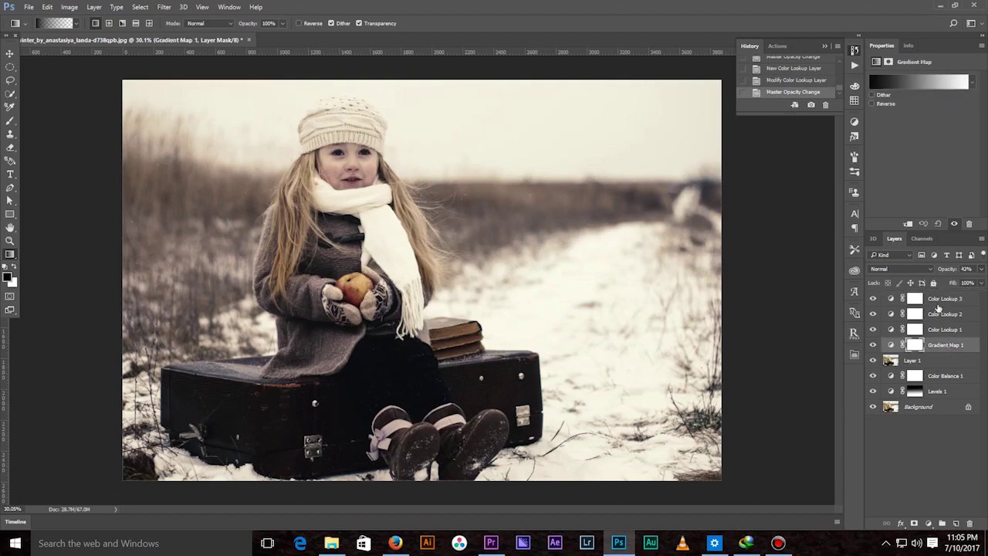
{"action": "left_click", "coordinate": [939, 308], "text": "shift"}
{"action": "right_click", "coordinate": [939, 307]}
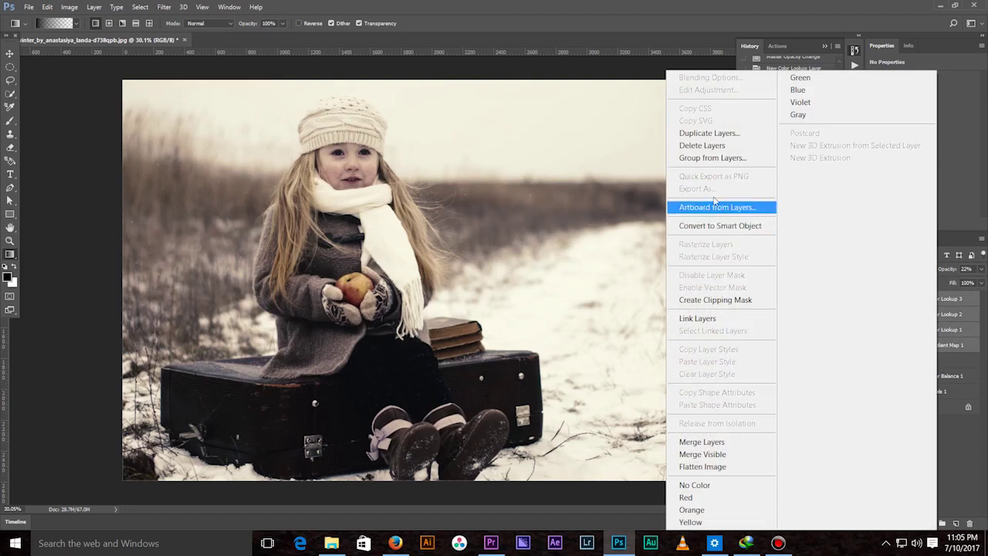
{"action": "left_click", "coordinate": [711, 157]}
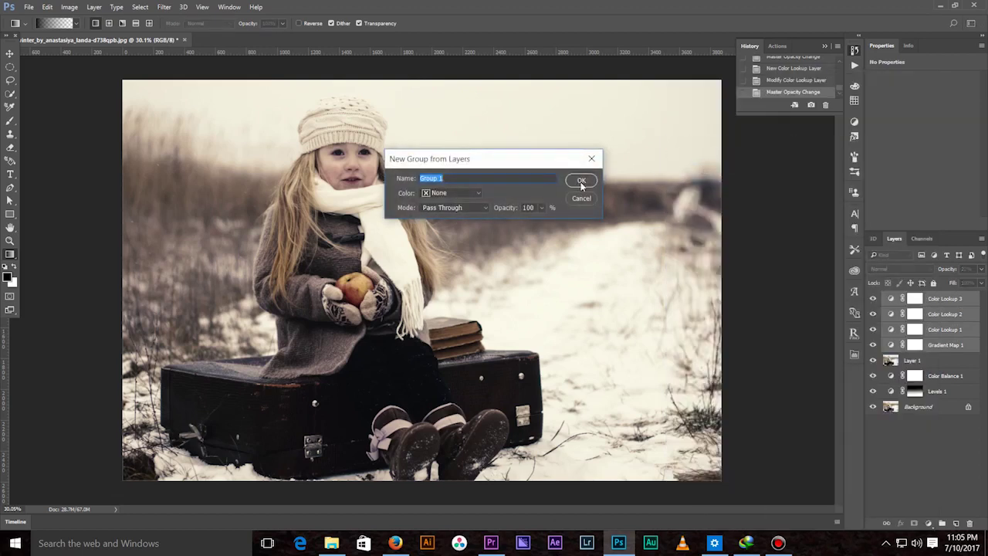
{"action": "left_click", "coordinate": [583, 185]}
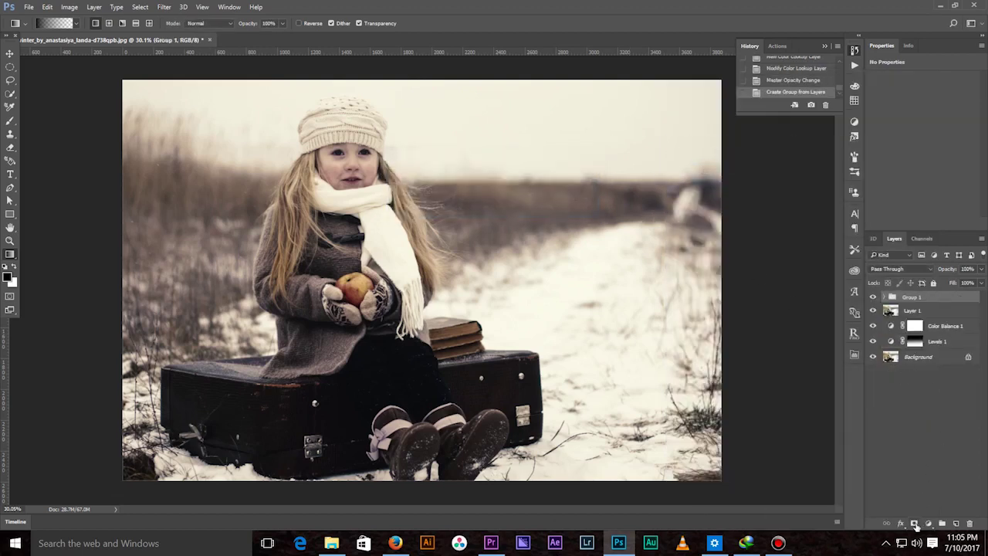
Give Group 1 a white layer mask.
{"action": "left_click", "coordinate": [914, 523]}
{"action": "scroll", "coordinate": [309, 236], "scroll_direction": "up", "scroll_amount": 1}
{"action": "scroll", "coordinate": [308, 235], "scroll_direction": "up", "scroll_amount": 1}
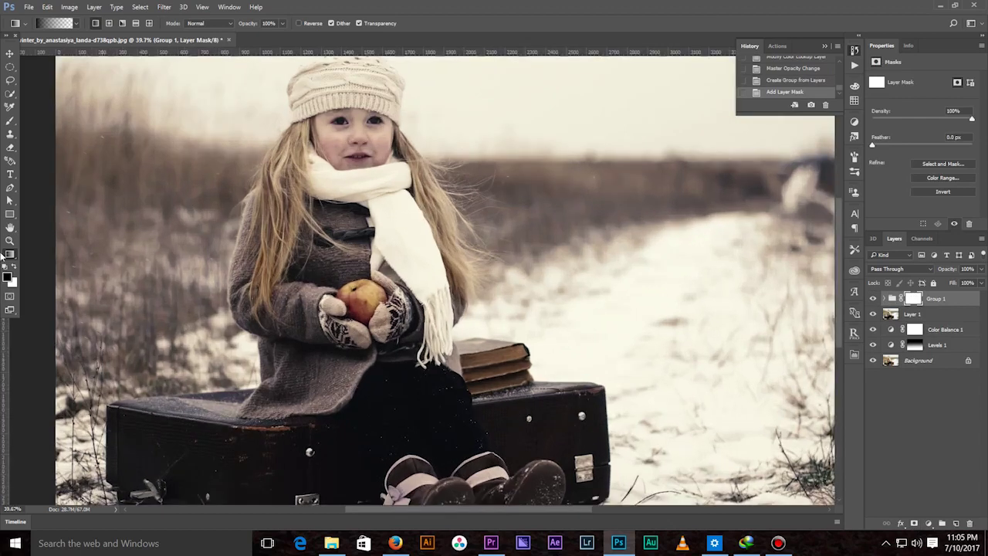
{"action": "left_click", "coordinate": [10, 119]}
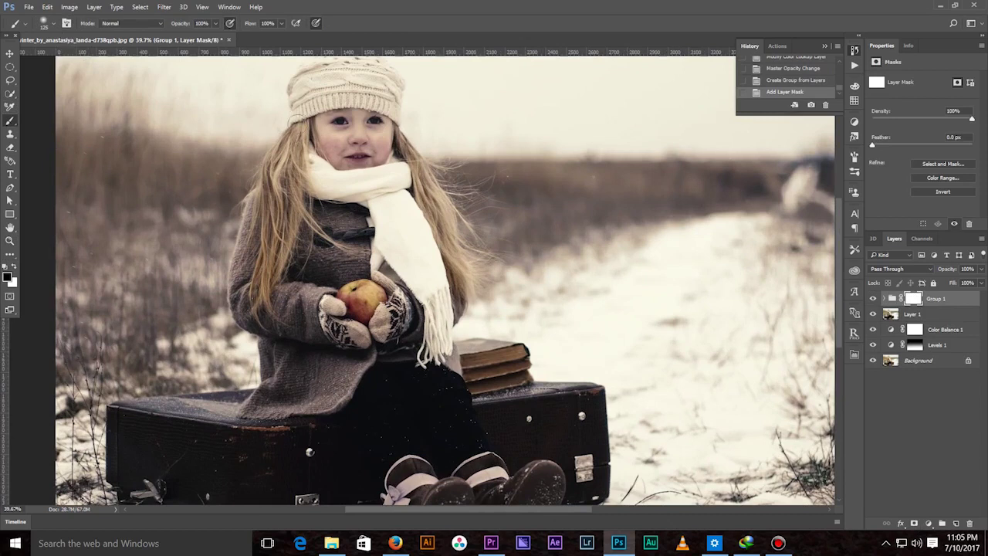
{"action": "scroll", "coordinate": [343, 139], "scroll_direction": "up", "scroll_amount": 1}
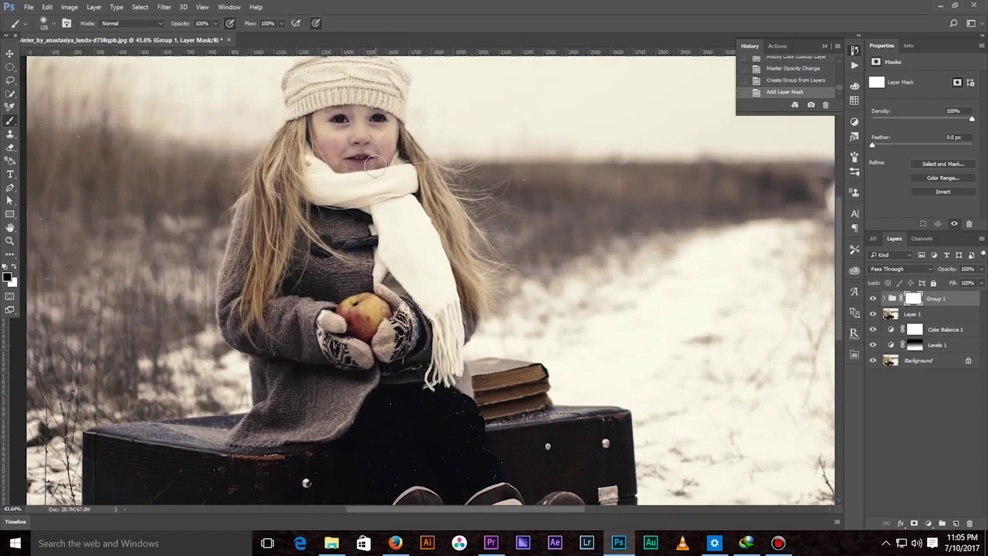
{"action": "scroll", "coordinate": [338, 140], "scroll_direction": "up", "scroll_amount": 1}
Paint black on the Group 1 mask over the girl's cheeks, nose and eyes.
{"action": "mouse_move", "coordinate": [336, 140]}
{"action": "left_mouse_down"}
{"action": "mouse_move", "coordinate": [369, 184]}
{"action": "mouse_move", "coordinate": [361, 194]}
{"action": "mouse_move", "coordinate": [421, 193]}
{"action": "mouse_move", "coordinate": [423, 156]}
{"action": "left_mouse_up"}
{"action": "key", "text": "bracketleft"}
{"action": "left_click", "coordinate": [389, 176]}
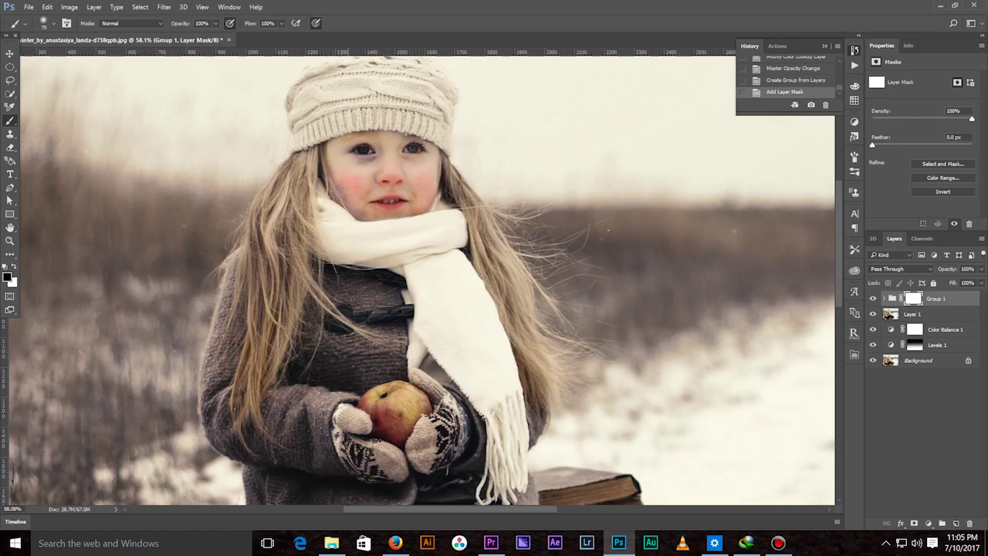
{"action": "left_click_drag", "start_coordinate": [348, 184], "coordinate": [346, 195]}
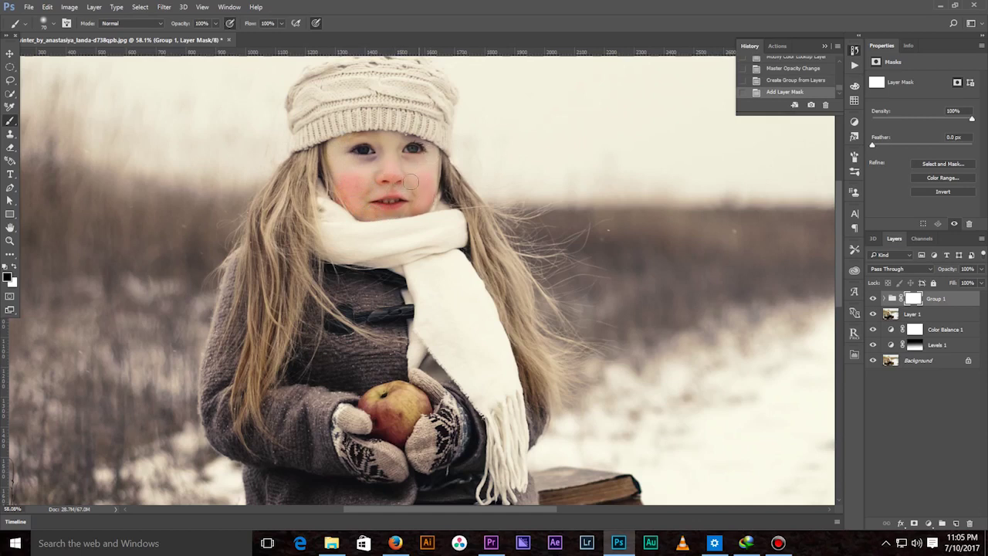
{"action": "left_click_drag", "start_coordinate": [381, 143], "coordinate": [374, 157]}
{"action": "left_click_drag", "start_coordinate": [399, 139], "coordinate": [433, 143]}
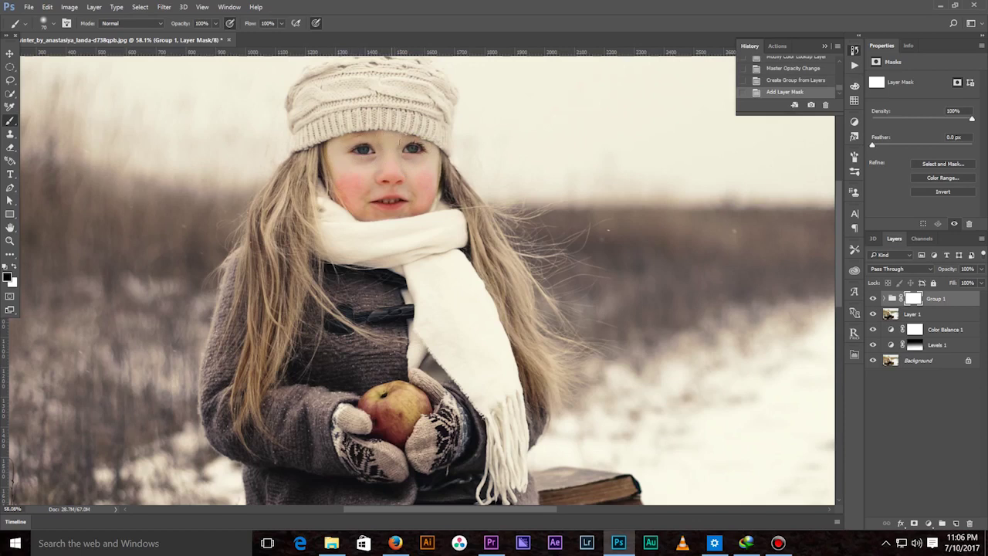
Reduce the group mask density to 51% and toggle the mask to compare.
{"action": "mouse_move", "coordinate": [401, 386]}
{"action": "left_mouse_down"}
{"action": "mouse_move", "coordinate": [381, 217]}
{"action": "mouse_move", "coordinate": [385, 140]}
{"action": "mouse_move", "coordinate": [422, 318]}
{"action": "left_mouse_up"}
{"action": "scroll", "coordinate": [423, 318], "scroll_direction": "down", "scroll_amount": 3}
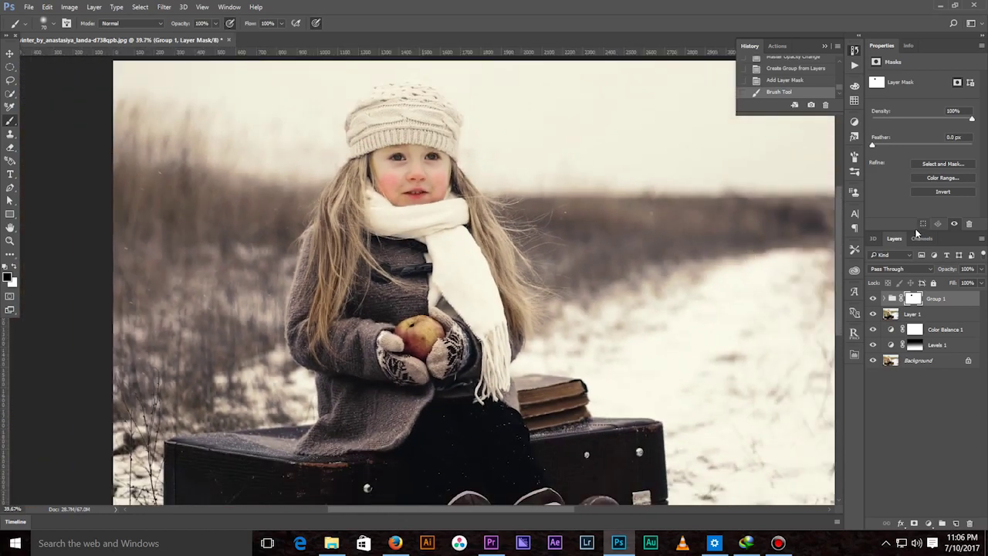
{"action": "left_click_drag", "start_coordinate": [973, 121], "coordinate": [922, 122]}
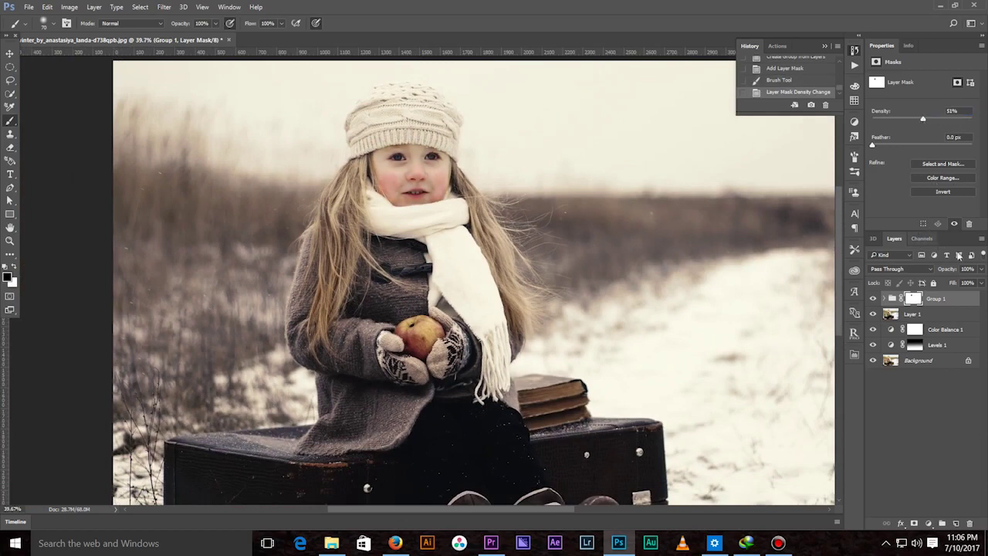
{"action": "left_click", "coordinate": [955, 224]}
{"action": "left_click", "coordinate": [954, 224]}
{"action": "left_click", "coordinate": [955, 224]}
{"action": "left_click", "coordinate": [954, 224]}
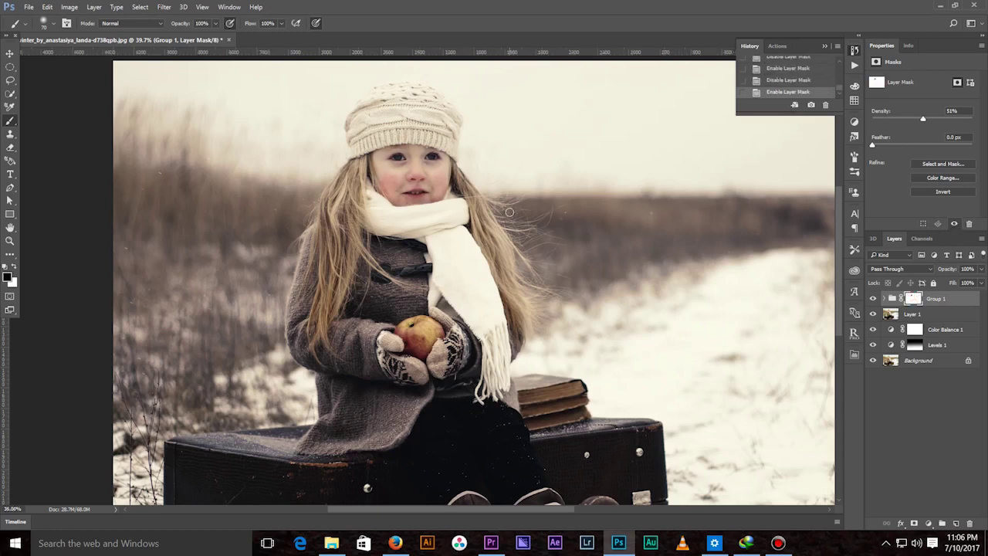
{"action": "scroll", "coordinate": [510, 212], "scroll_direction": "down", "scroll_amount": 3}
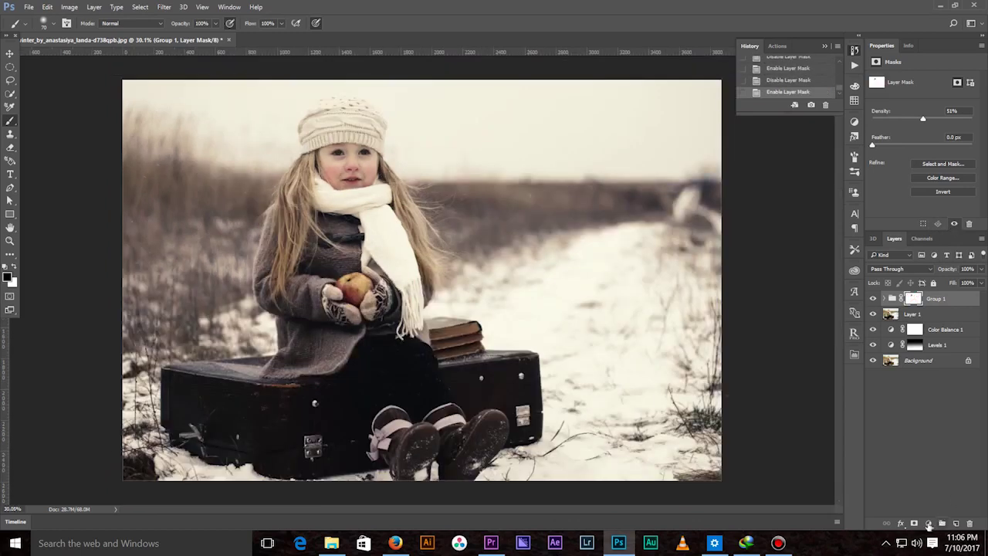
Add Levels 2 with black input 31, masked by a vertical gradient, and compare.
{"action": "left_click", "coordinate": [929, 524]}
{"action": "left_click", "coordinate": [919, 334]}
{"action": "left_click_drag", "start_coordinate": [886, 157], "coordinate": [900, 155]}
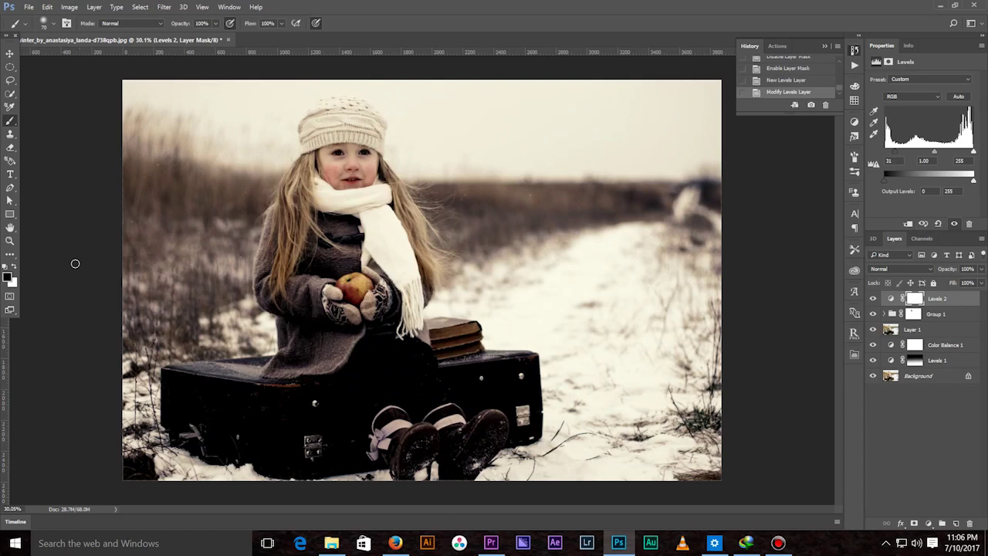
{"action": "left_click", "coordinate": [9, 254]}
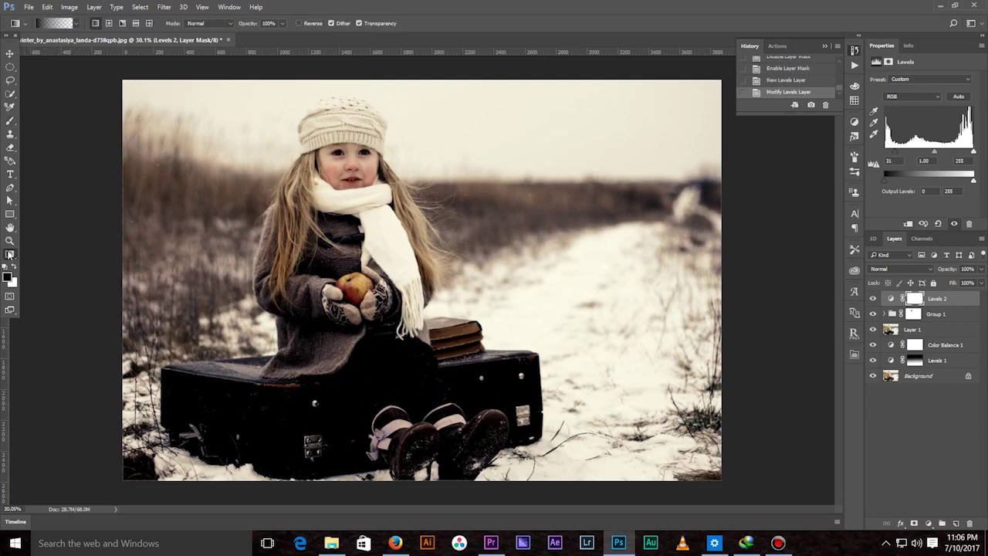
{"action": "left_click_drag", "start_coordinate": [378, 82], "coordinate": [378, 421]}
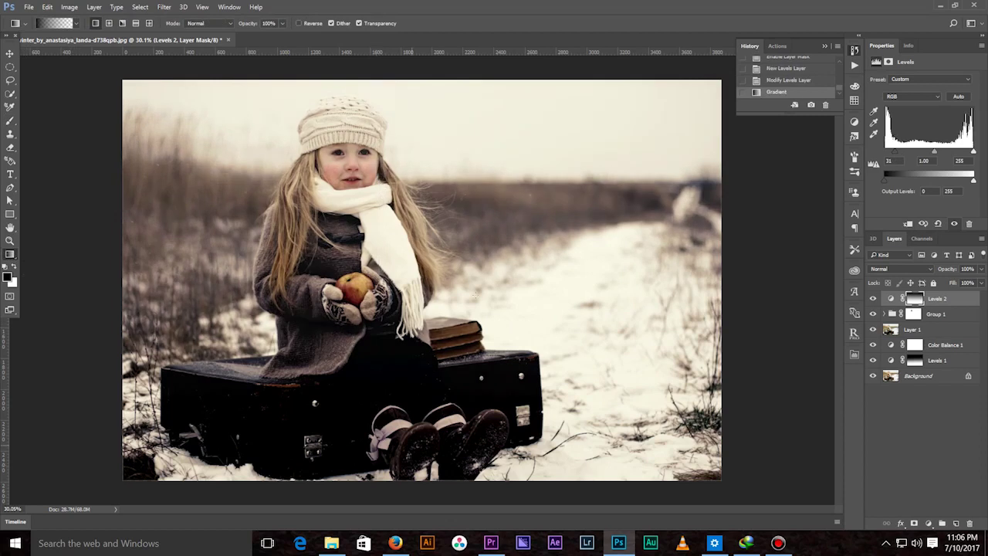
{"action": "left_click", "coordinate": [873, 299]}
{"action": "left_click", "coordinate": [873, 299]}
Stamp all visible edits into Layer 2, then hide it and the adjustment layers for a before/after view.
{"action": "key", "text": "ctrl+shift+alt+e"}
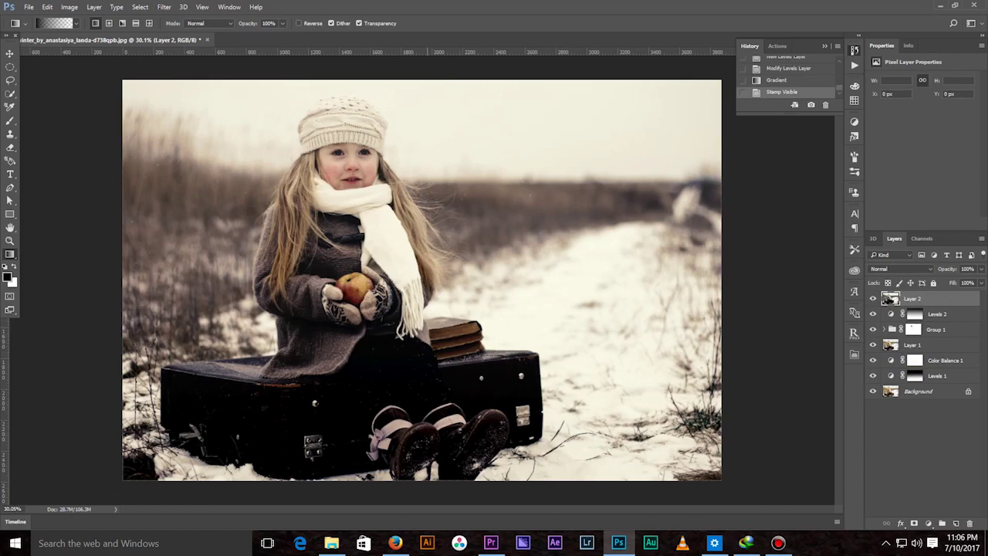
{"action": "key", "text": "f"}
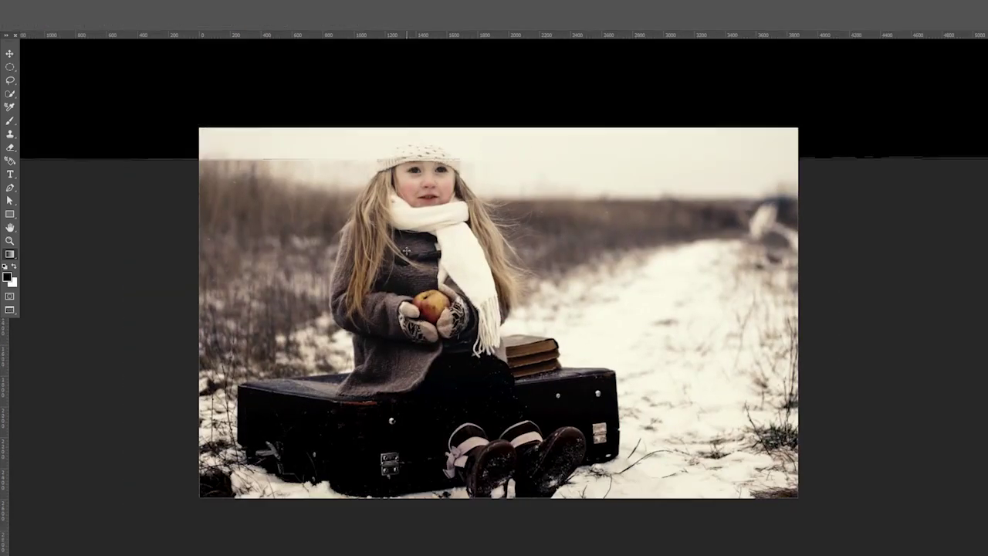
{"action": "key", "text": "f"}
{"action": "key", "text": "f"}
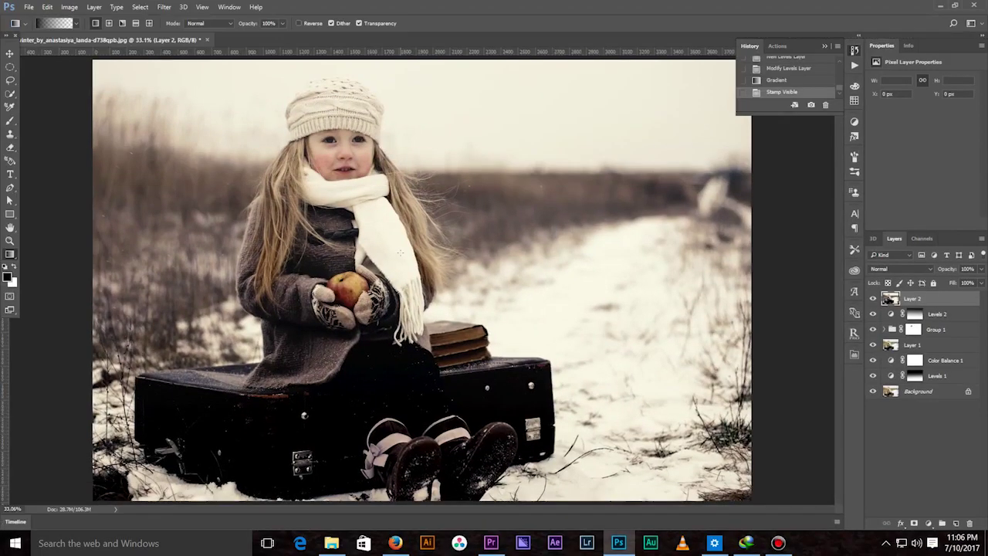
{"action": "left_click", "coordinate": [876, 300]}
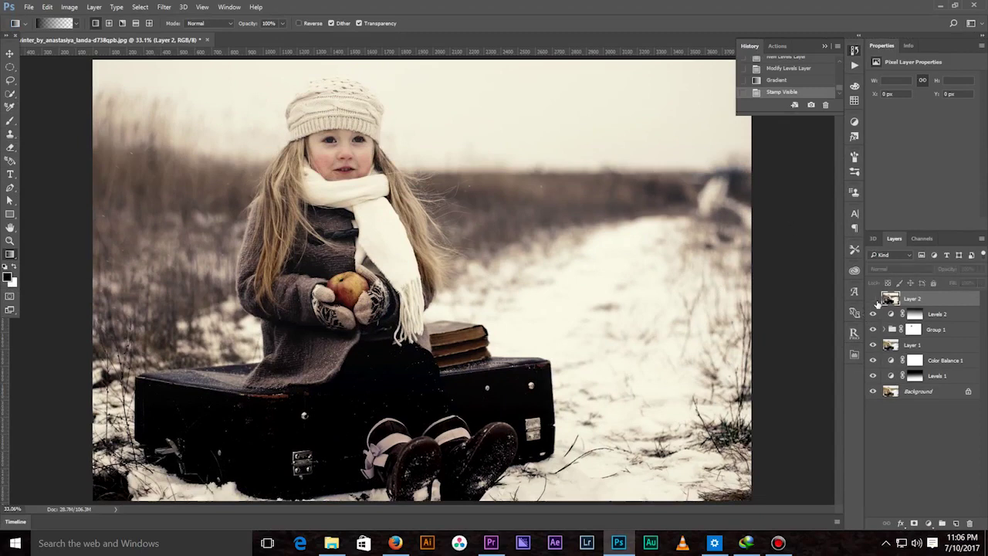
{"action": "mouse_move", "coordinate": [875, 315]}
{"action": "left_mouse_down"}
{"action": "mouse_move", "coordinate": [875, 371]}
{"action": "mouse_move", "coordinate": [875, 315]}
{"action": "left_mouse_up"}
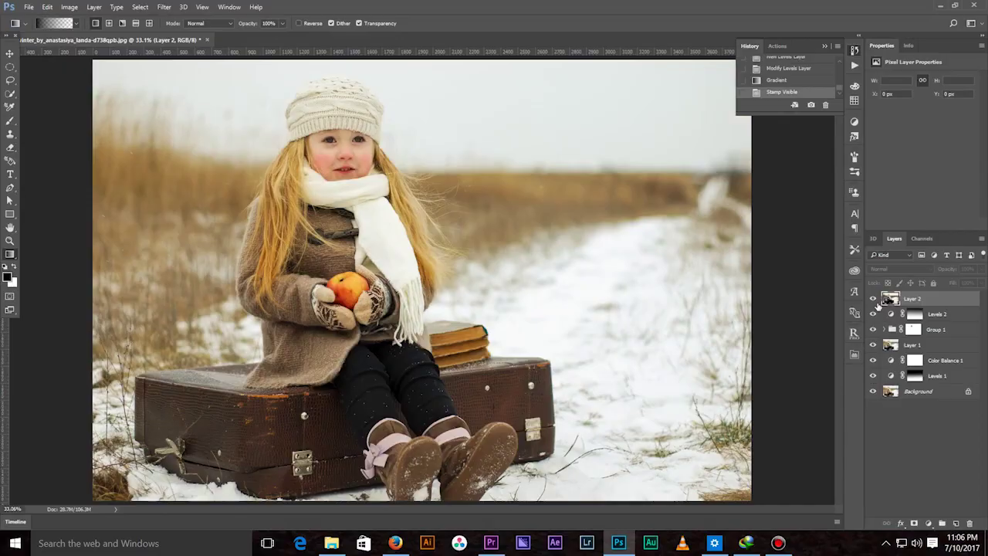